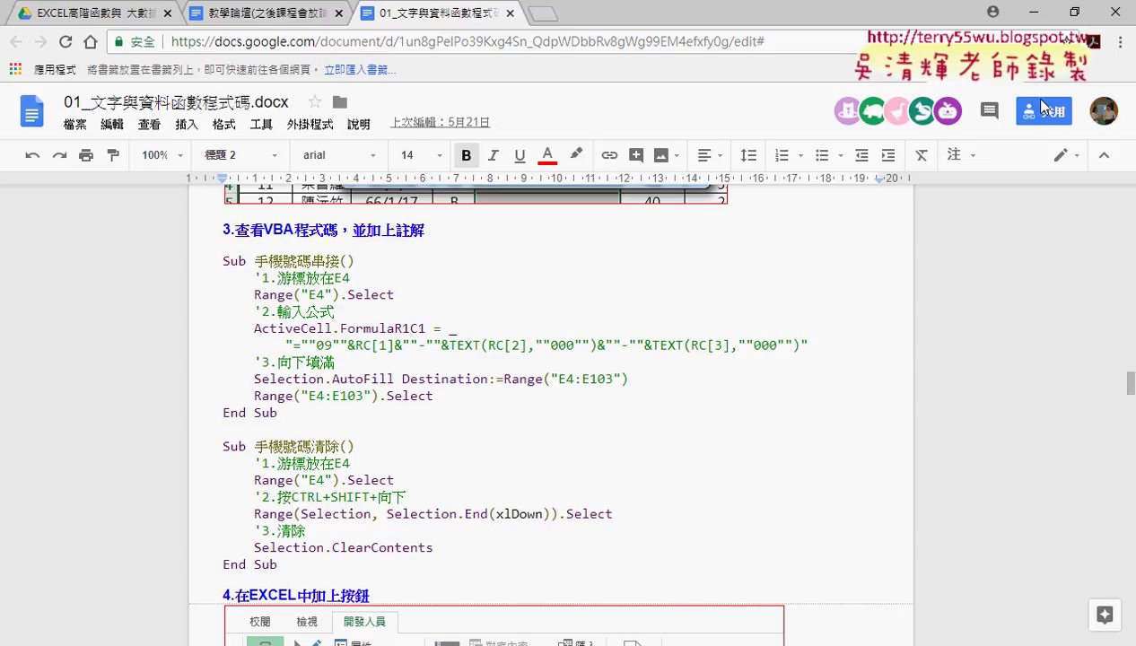
Step: Minimize the Google Docs browser window to reveal the Excel phone-number workbook
click(1033, 13)
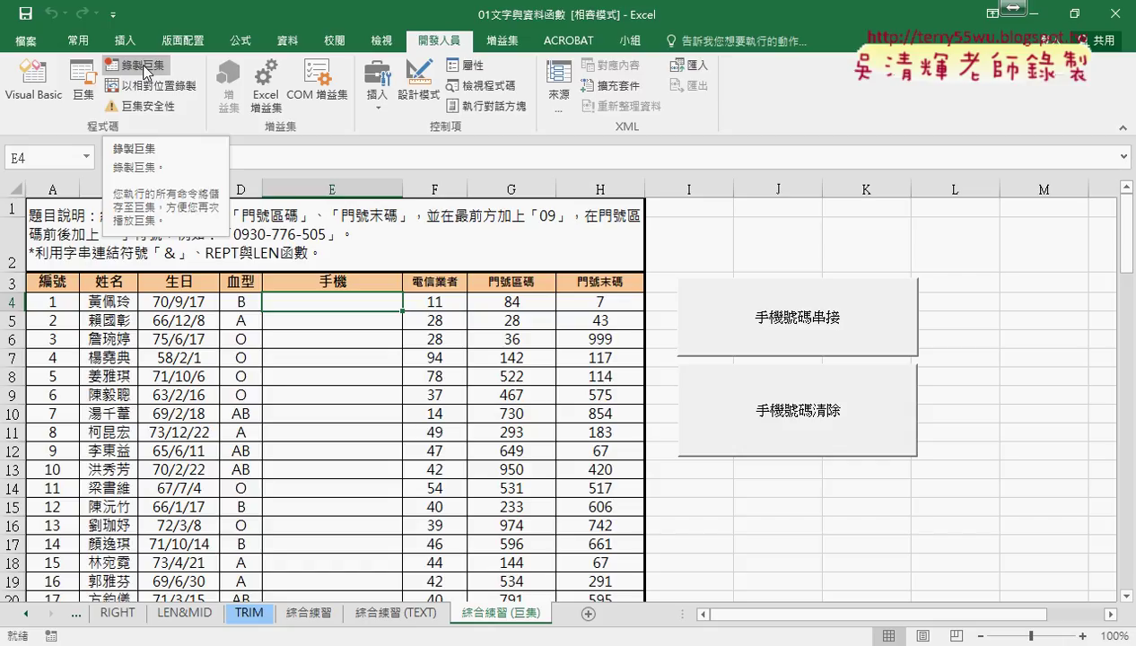
Step: Open the 手機號碼串接 macro's code from the Macros list, briefly annotating its name
click(81, 87)
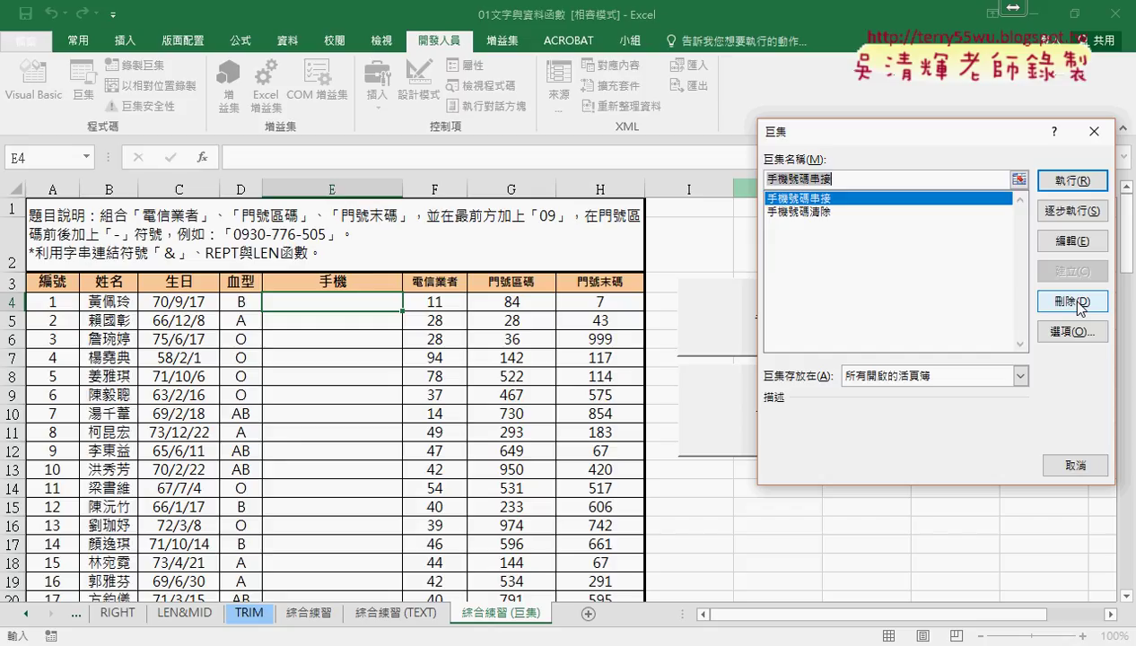
click(1069, 248)
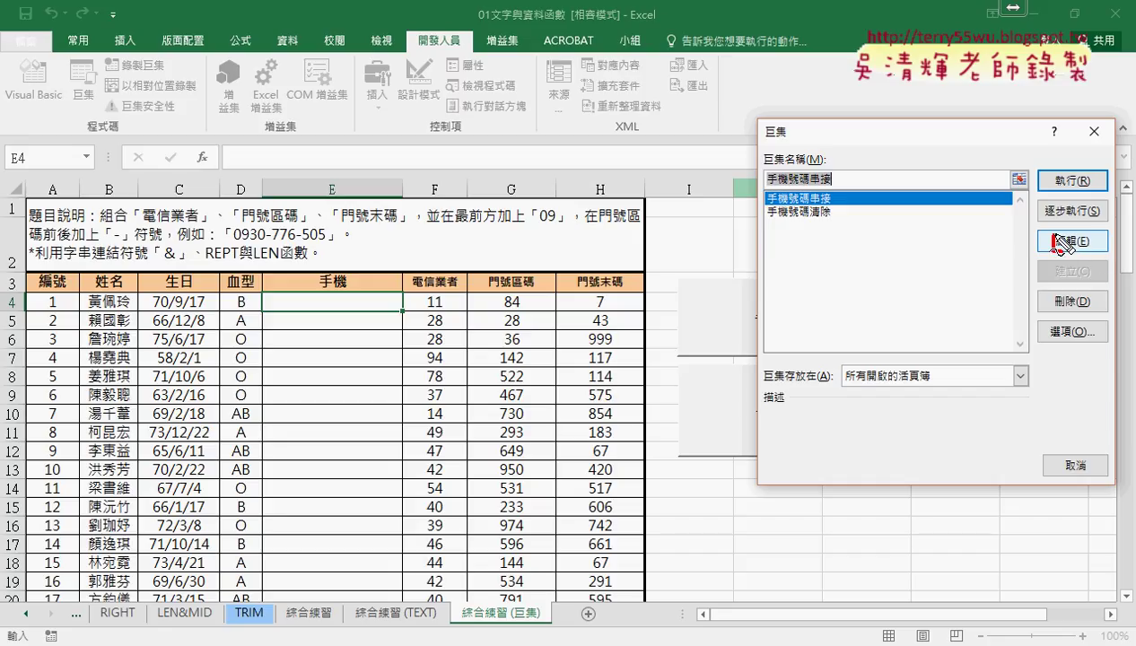
drag(1077, 230, 1081, 235)
mouse_move(821, 204)
mouse_down()
mouse_move(758, 203)
mouse_move(819, 193)
mouse_up()
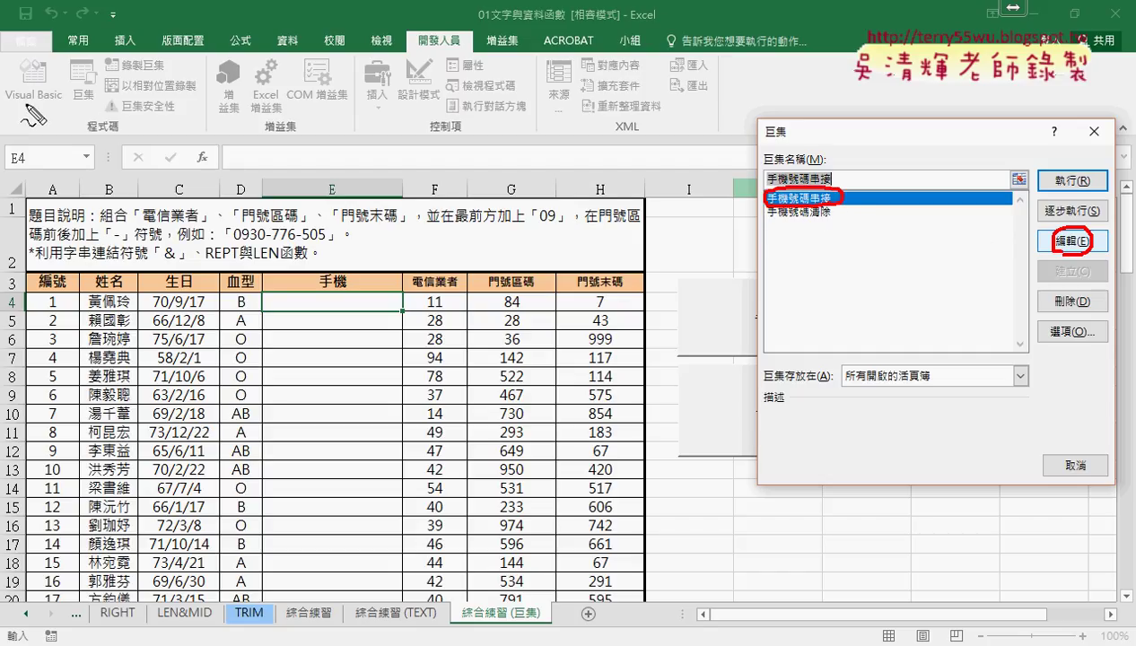
drag(53, 61, 38, 108)
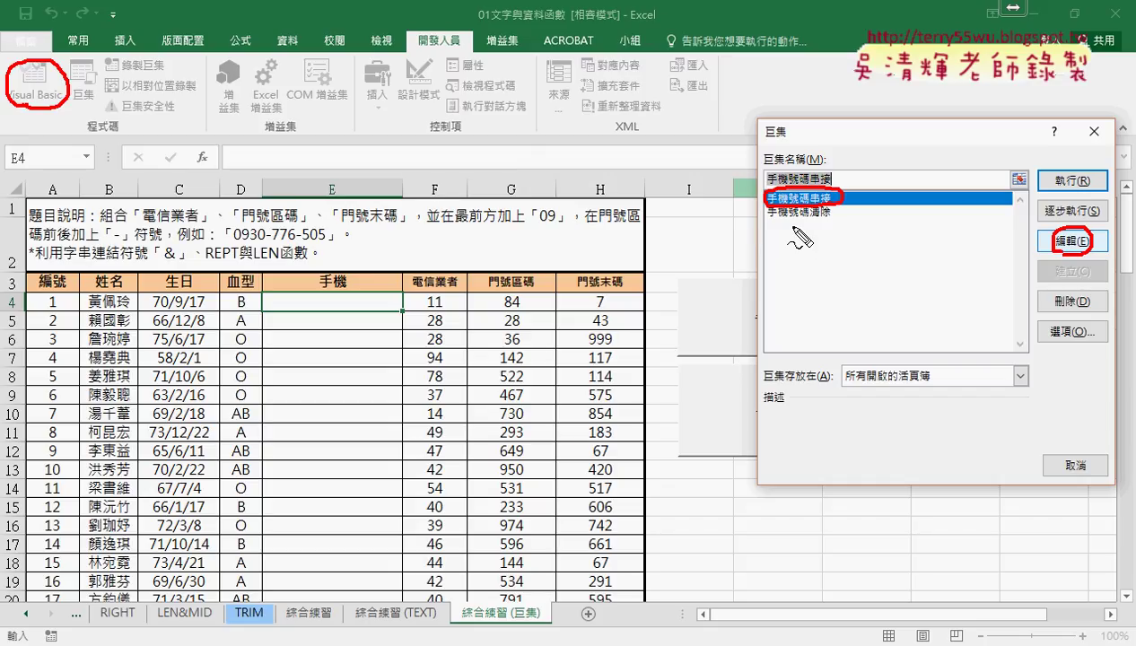
key(Escape)
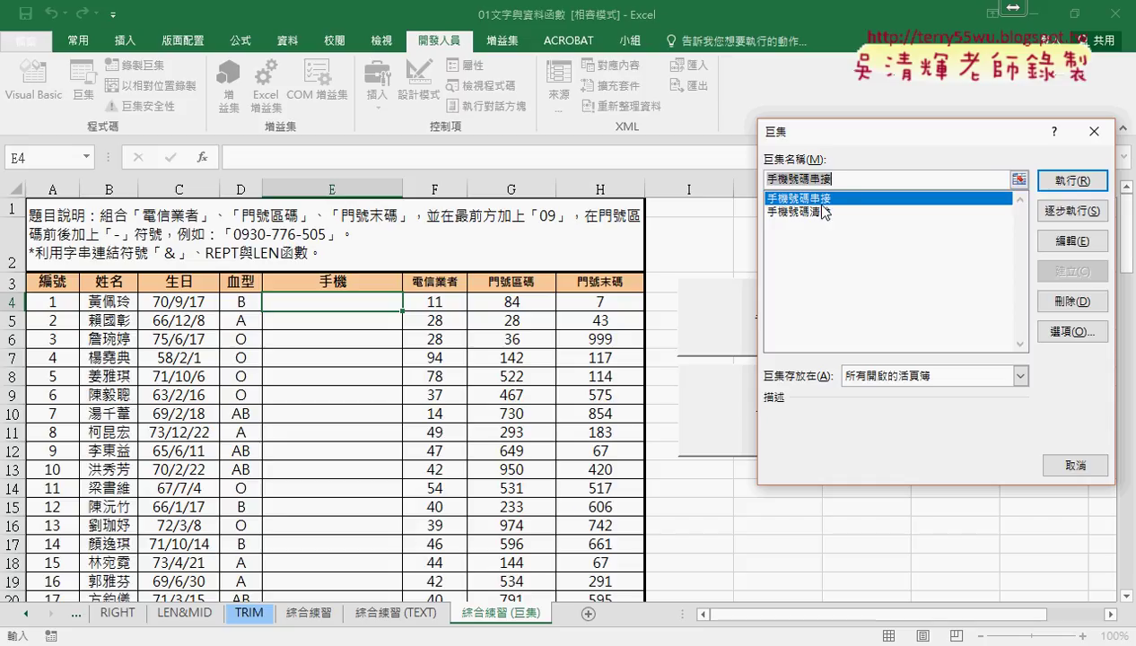
click(1073, 241)
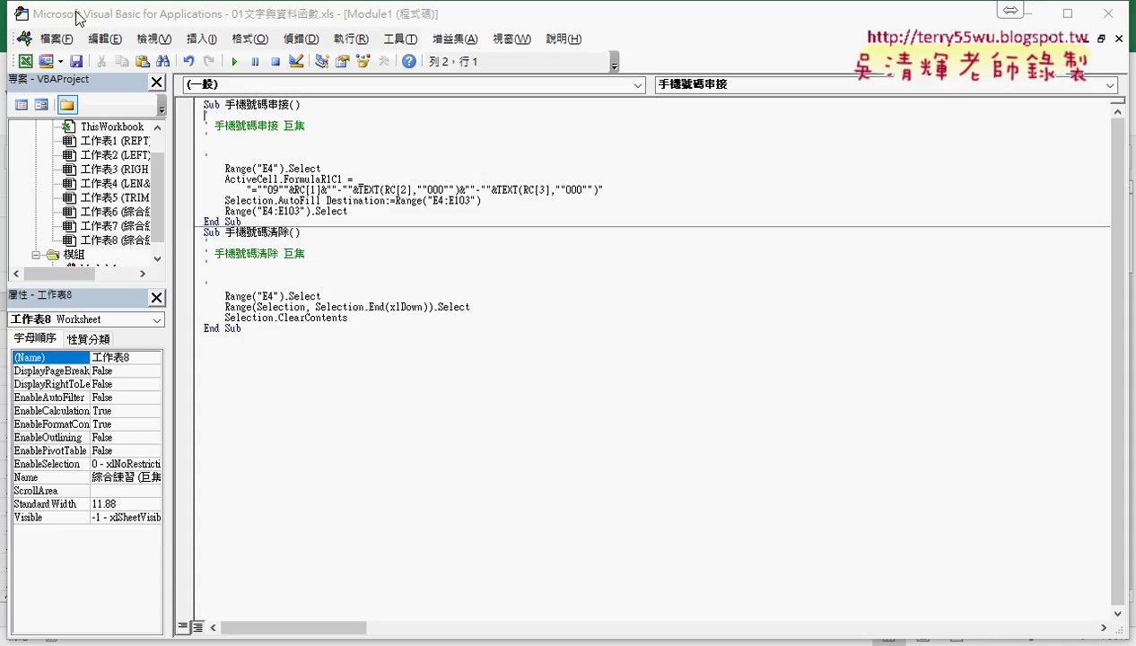
Step: Restore the VBA editor from full screen, then move and shrink it over the worksheet
double_click(8, 6)
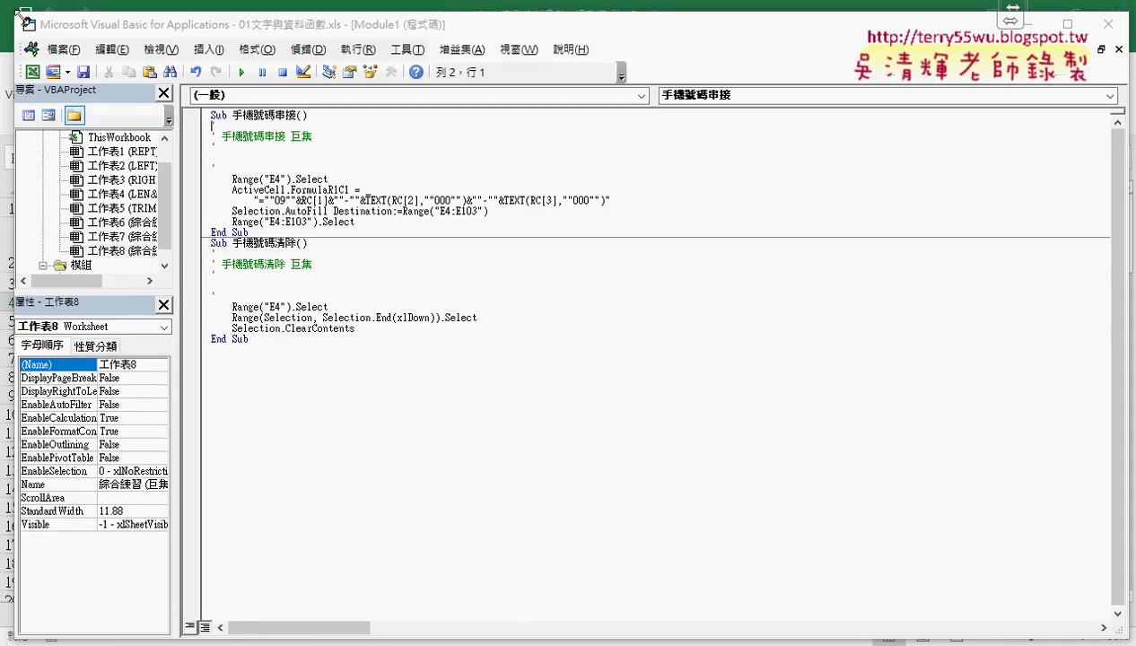
mouse_move(227, 128)
mouse_down()
mouse_move(182, 151)
mouse_move(131, 144)
mouse_up()
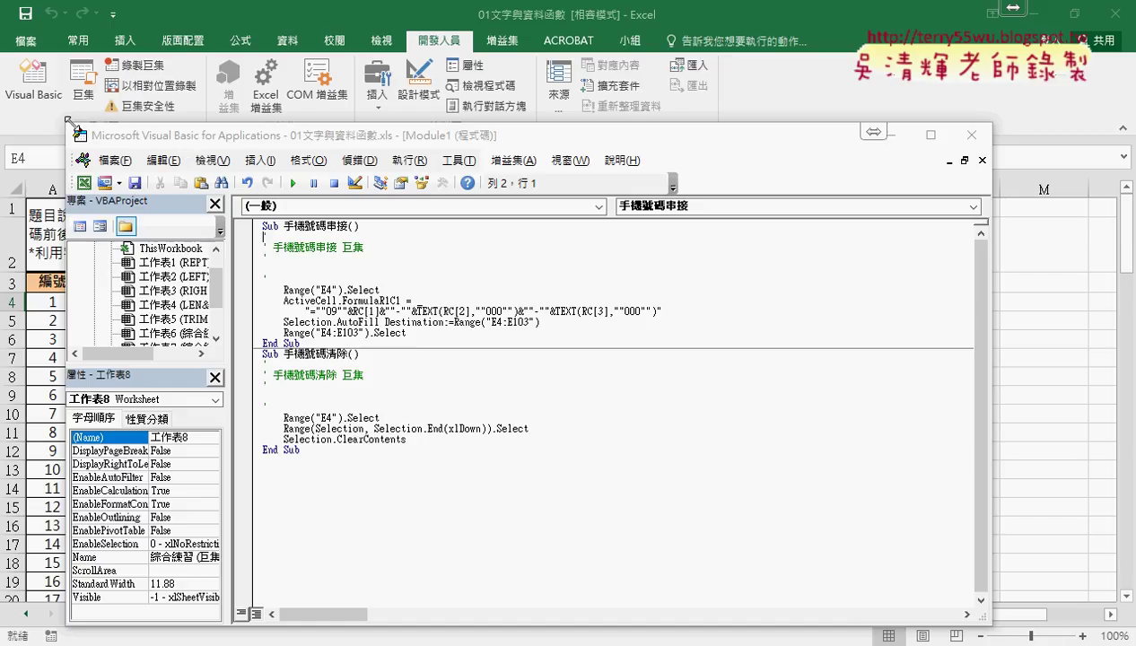
drag(68, 124, 143, 156)
drag(215, 174, 233, 125)
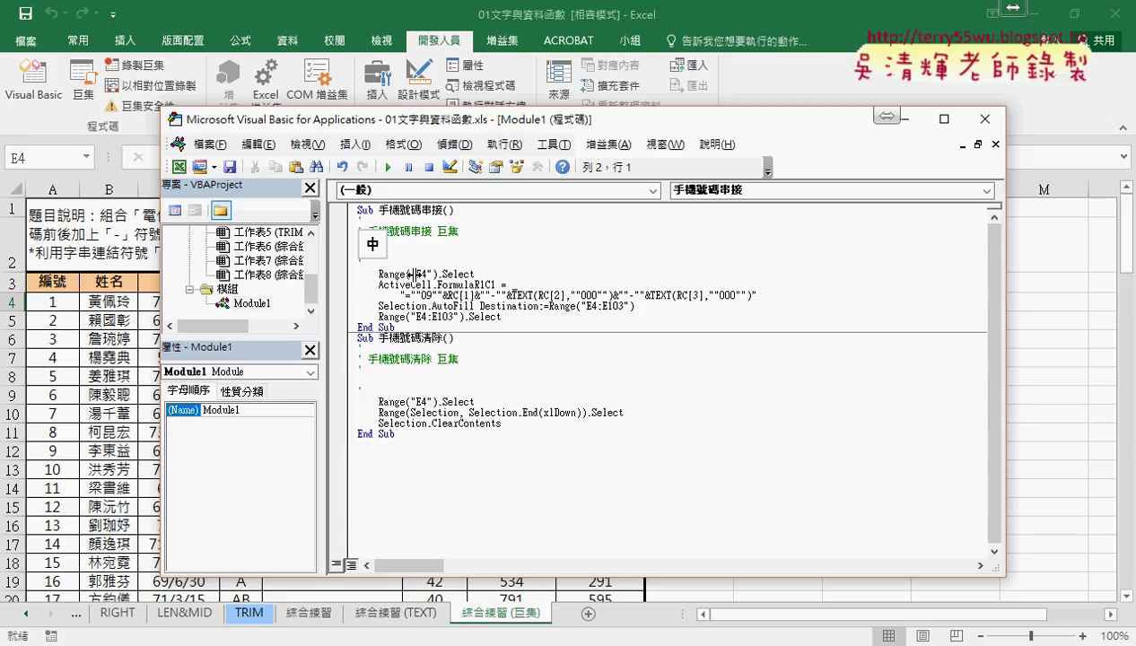
Step: Widen and lengthen the Project Explorer and select the VBAProject entry, underlining the workbook name
drag(412, 273, 413, 274)
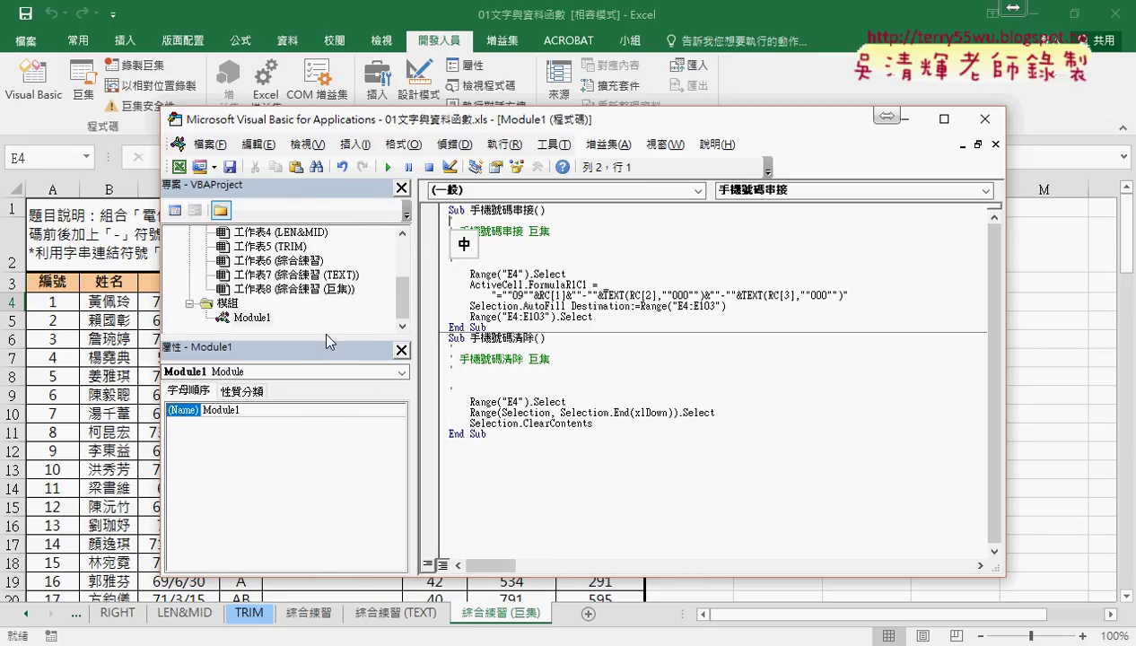
drag(327, 335, 321, 440)
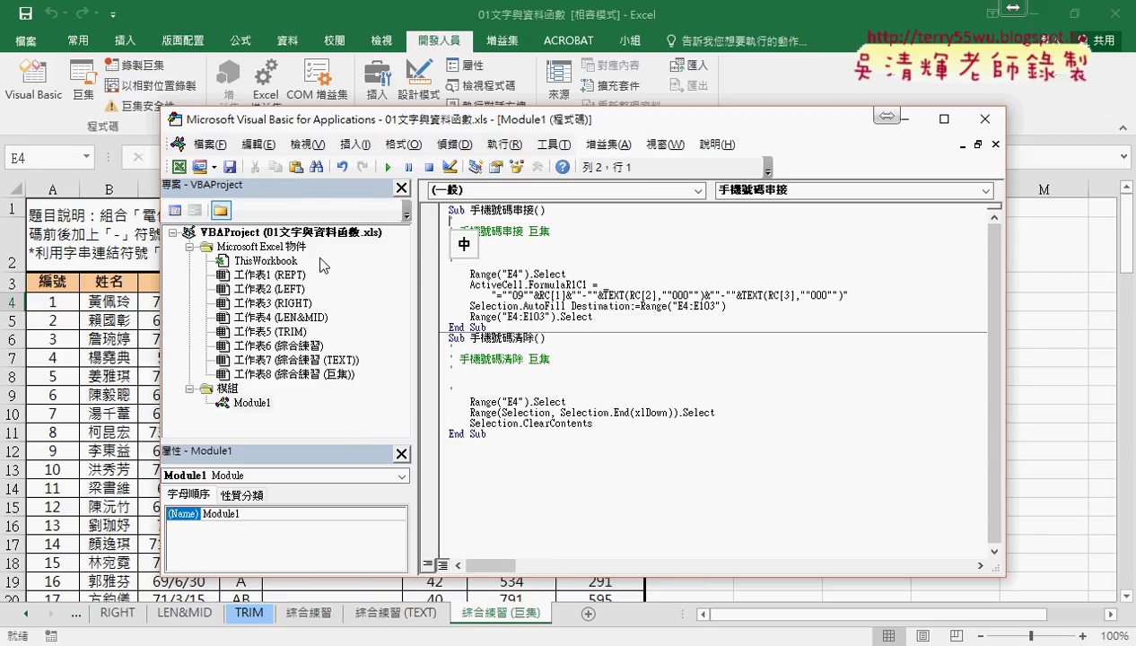
click(285, 235)
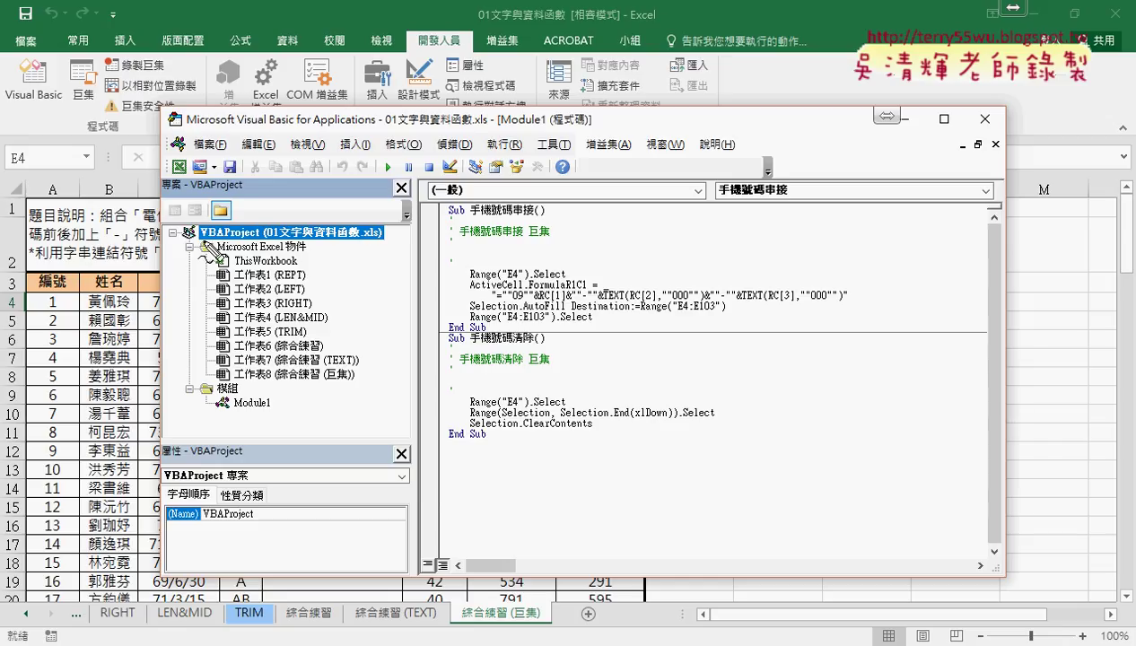
drag(205, 238, 260, 237)
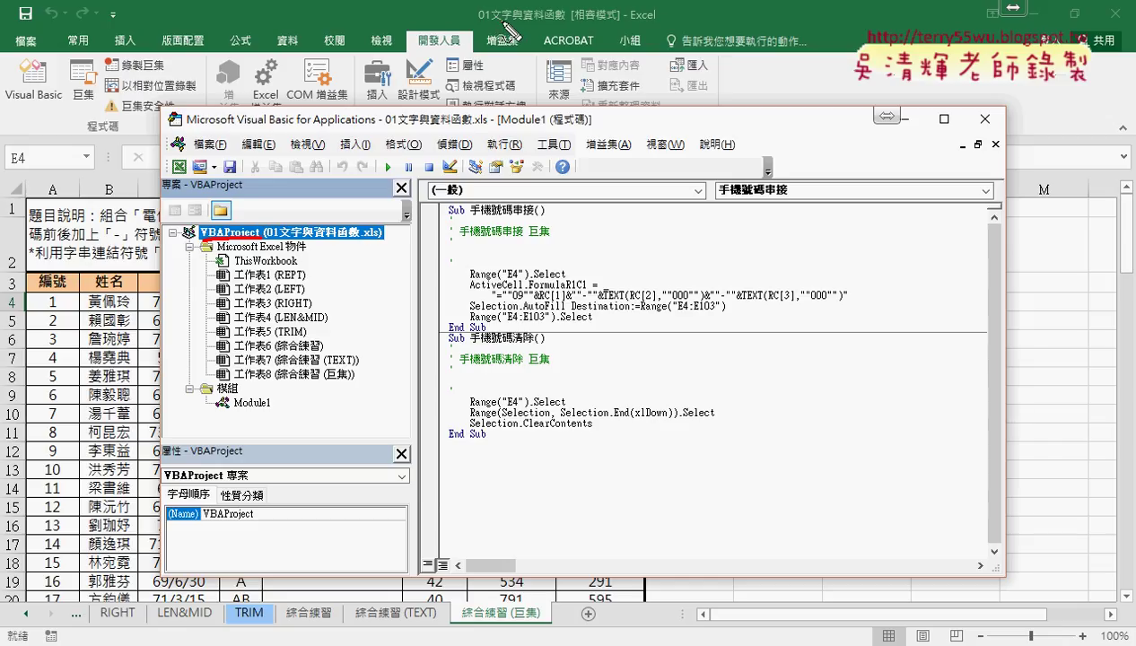
drag(504, 25, 584, 24)
drag(262, 240, 383, 238)
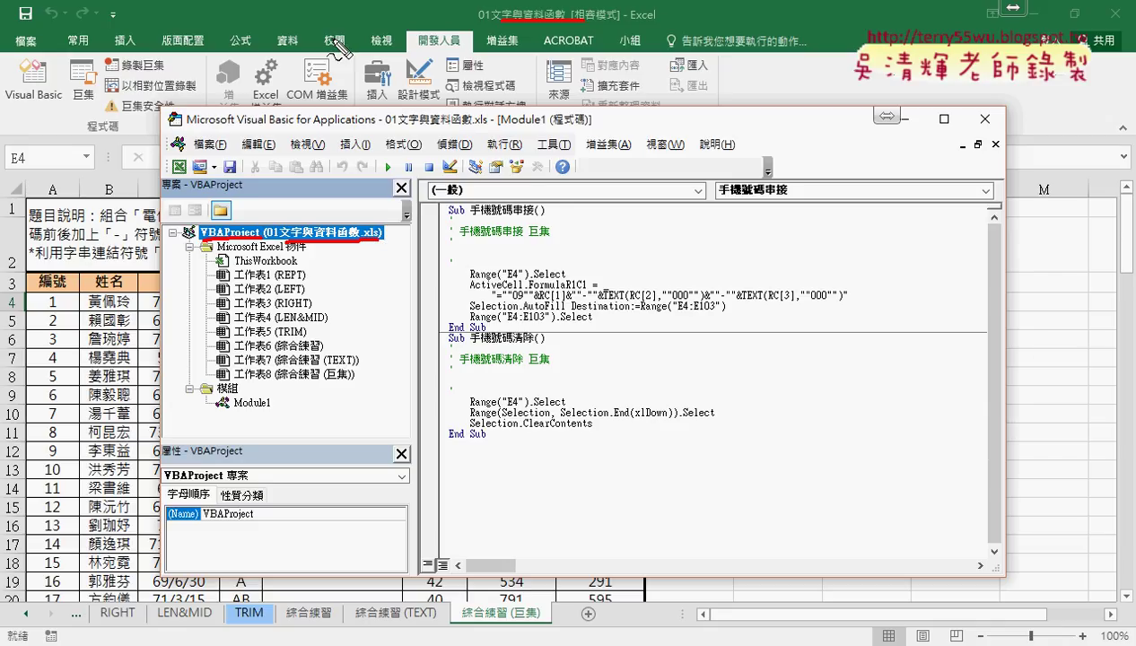
Step: Point out Module1 with on-screen arrows, then close its code window
drag(86, 60, 100, 123)
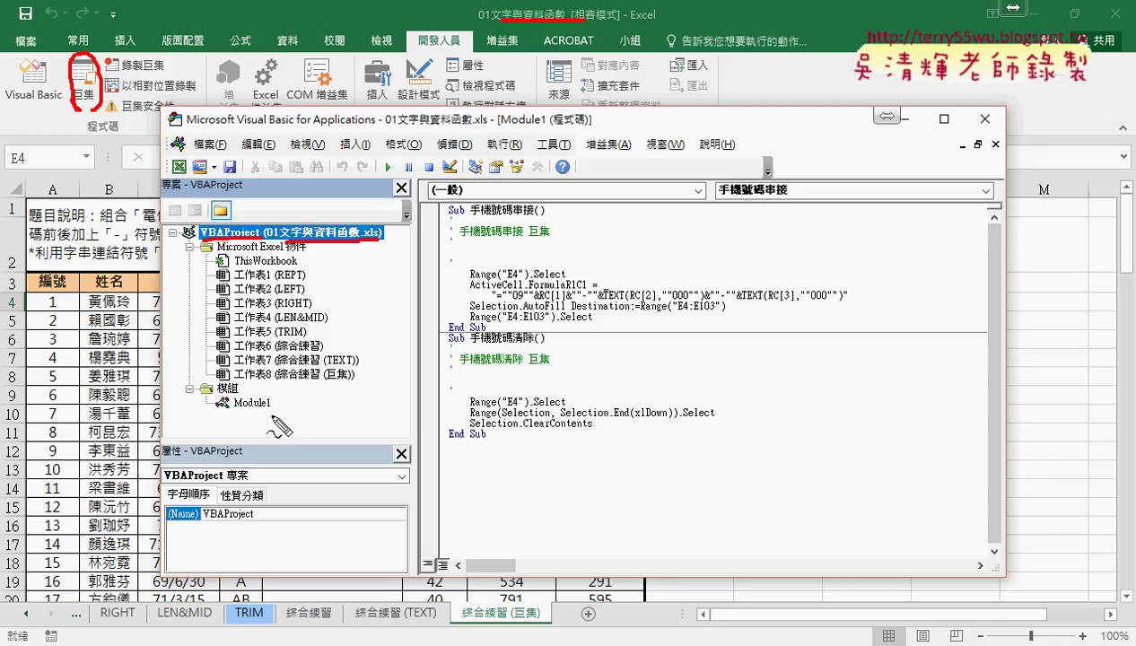
mouse_move(269, 409)
mouse_down()
mouse_move(214, 391)
mouse_move(292, 415)
mouse_up()
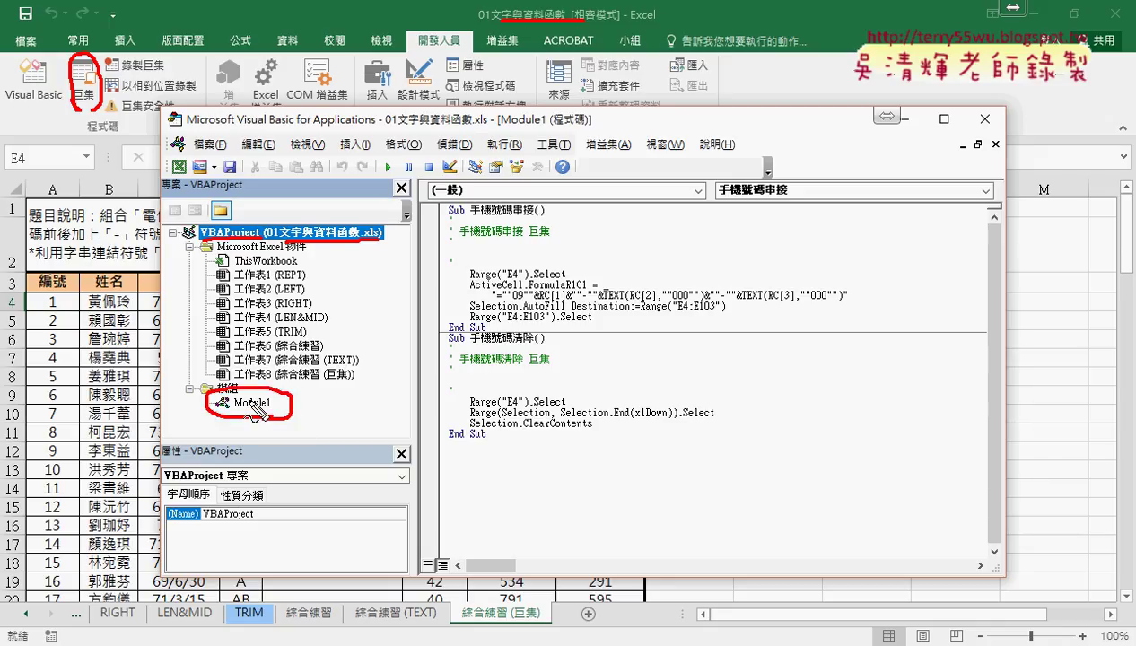
drag(399, 339, 287, 405)
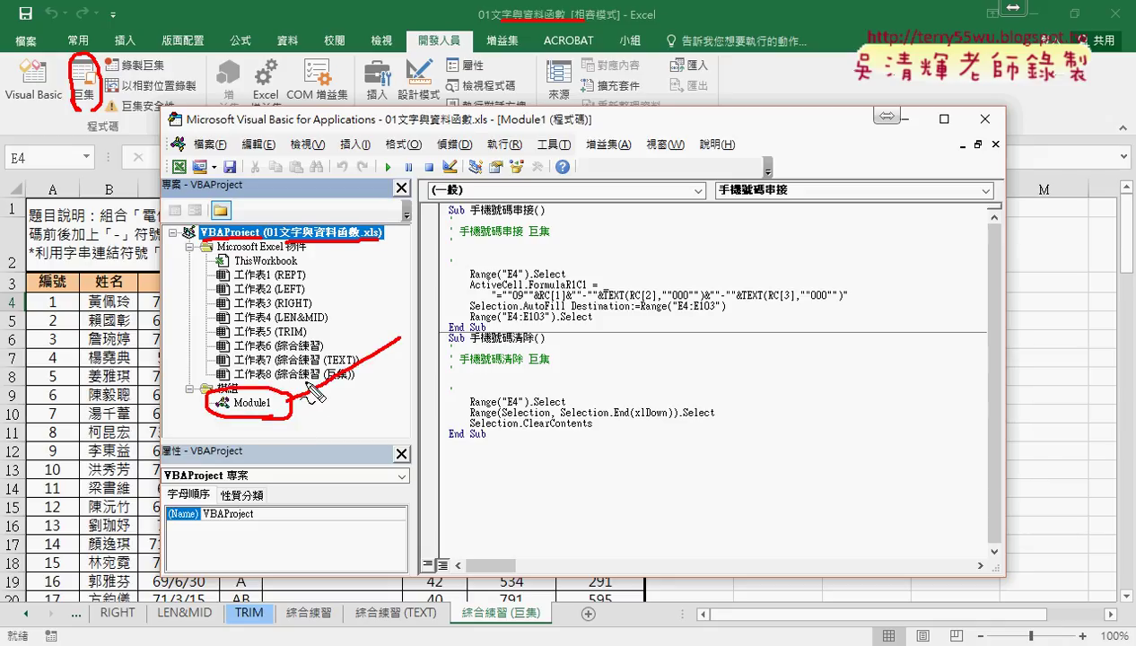
drag(337, 361, 289, 409)
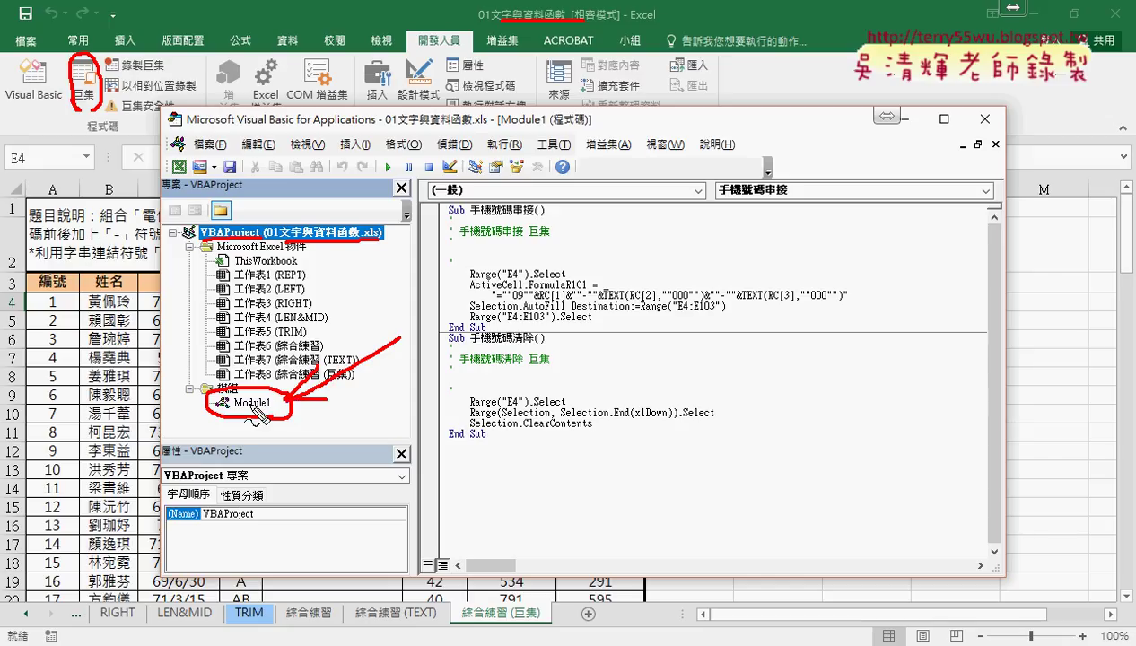
key(Escape)
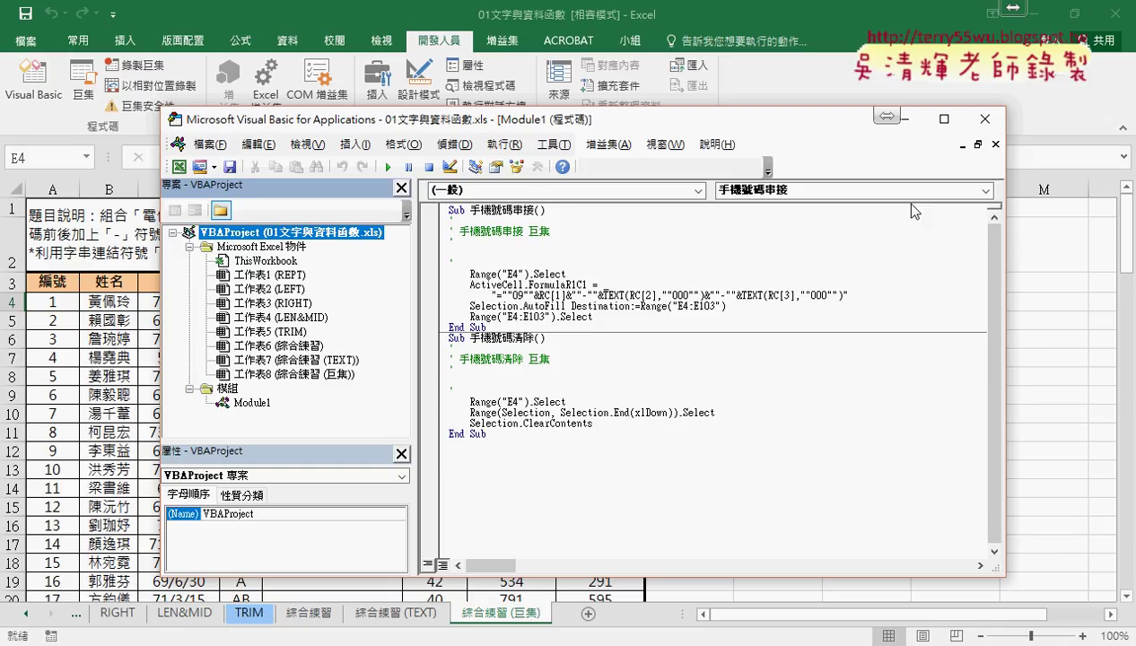
click(996, 144)
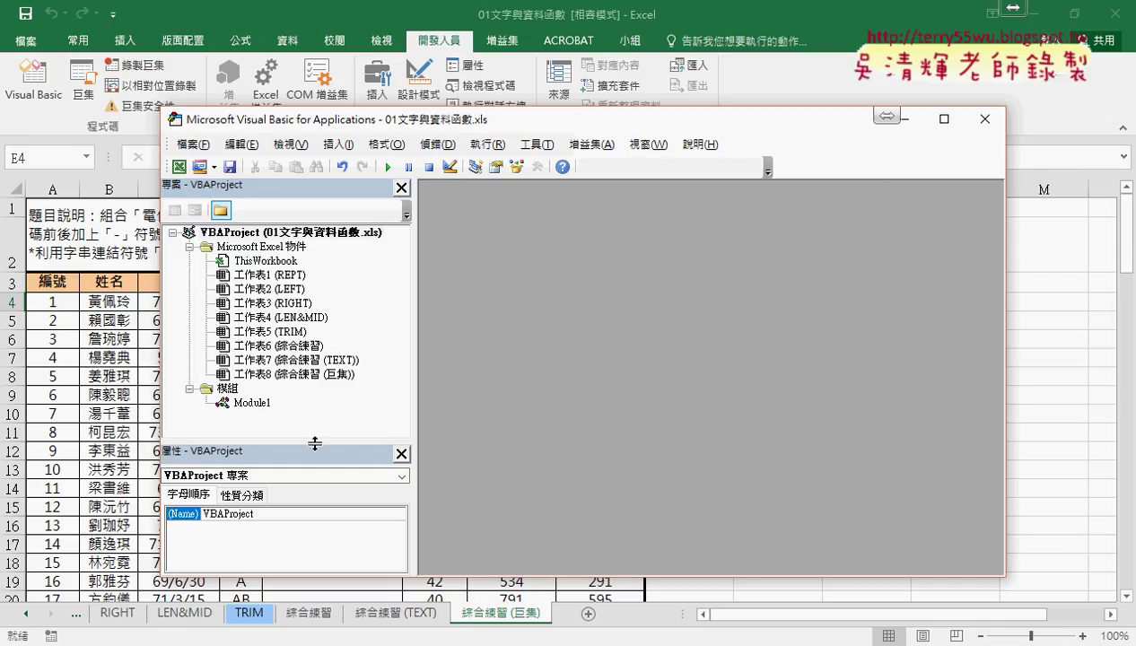
Step: Reopen Module1 and select the whole 手機號碼串接 macro from Sub through End Sub
click(250, 404)
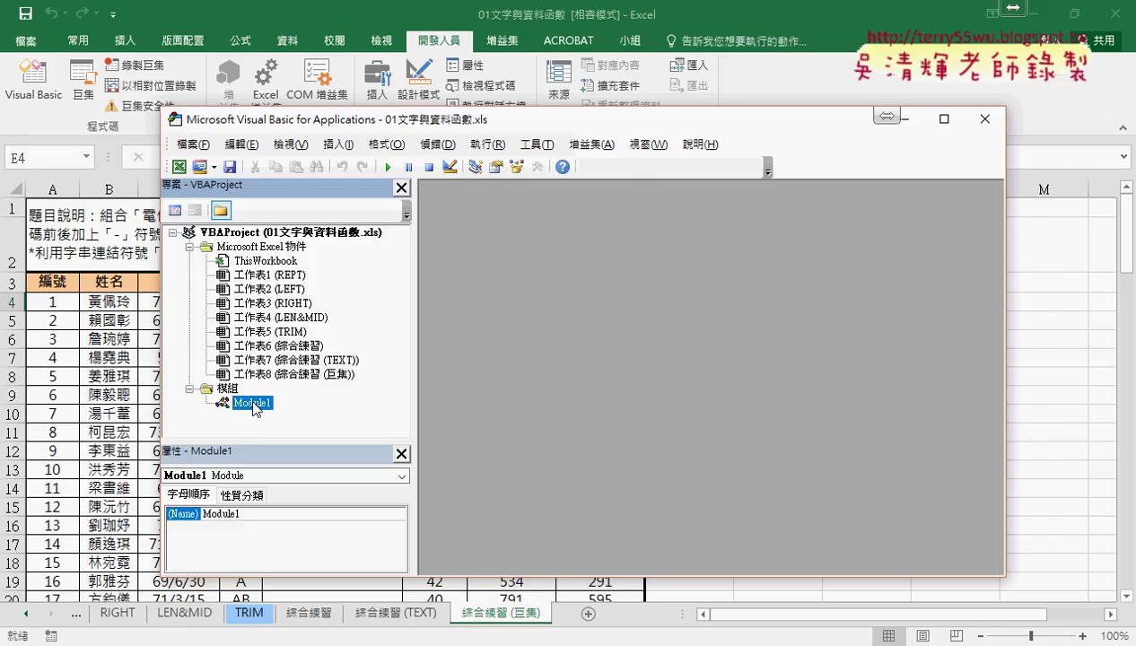
double_click(251, 403)
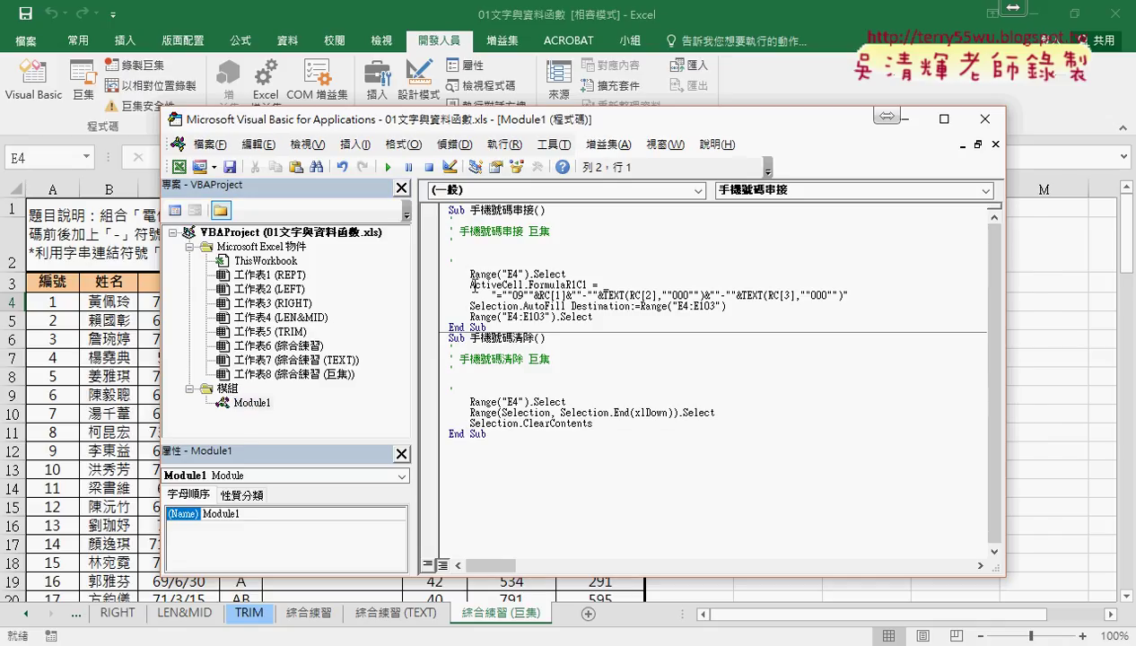
click(473, 214)
drag(473, 214, 535, 209)
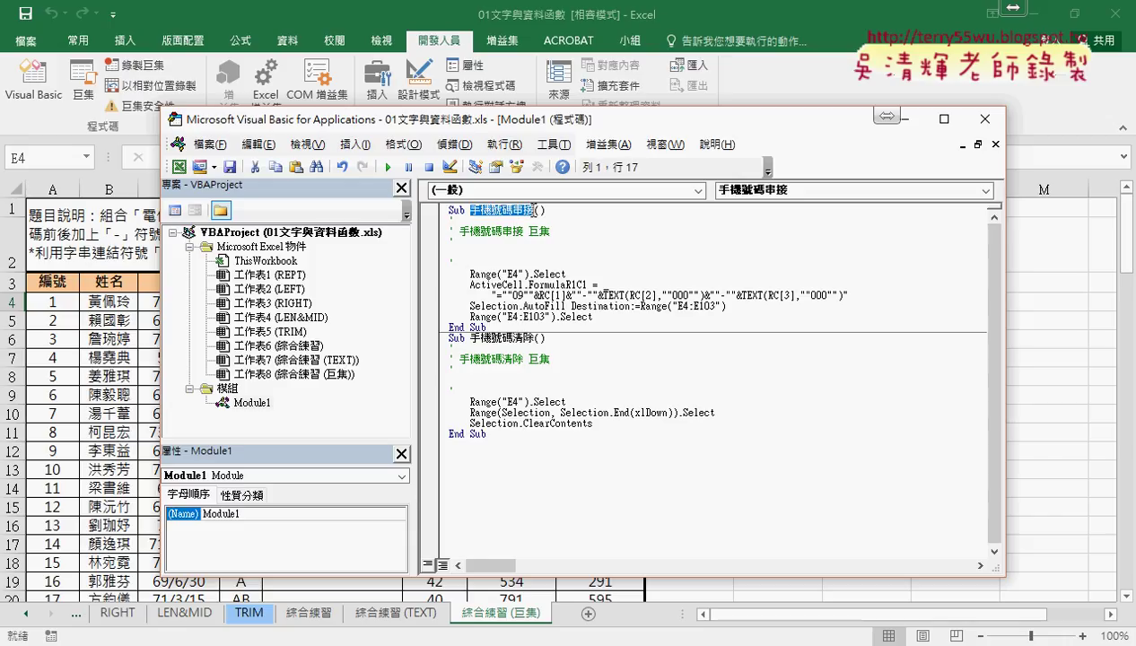
drag(449, 211, 545, 212)
click(460, 221)
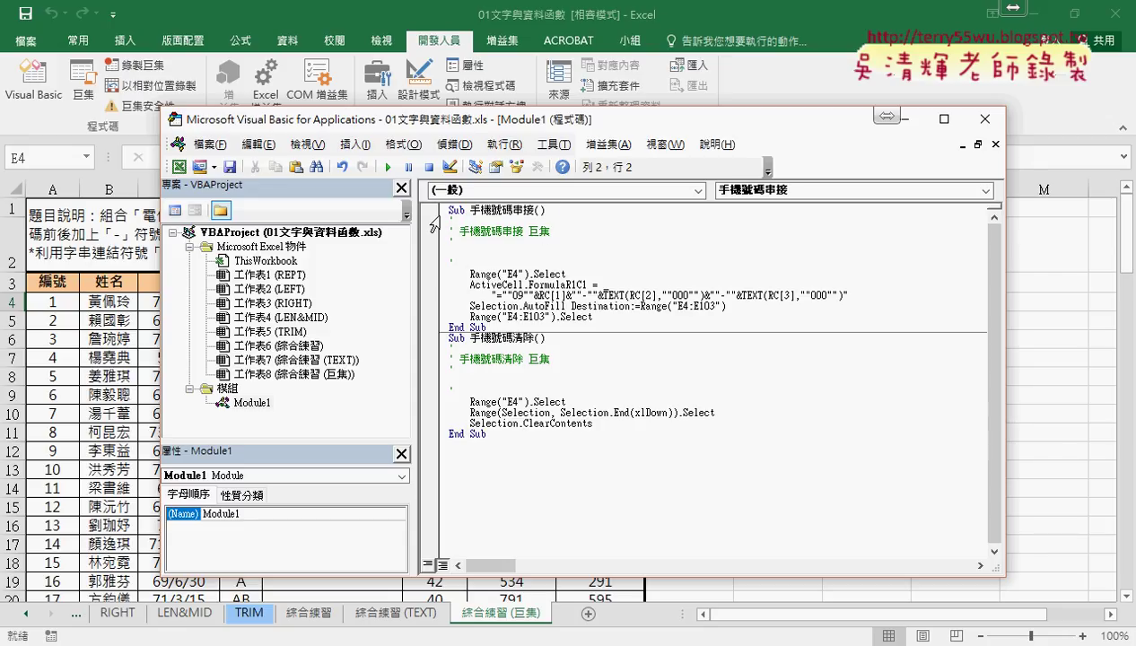
drag(448, 211, 468, 205)
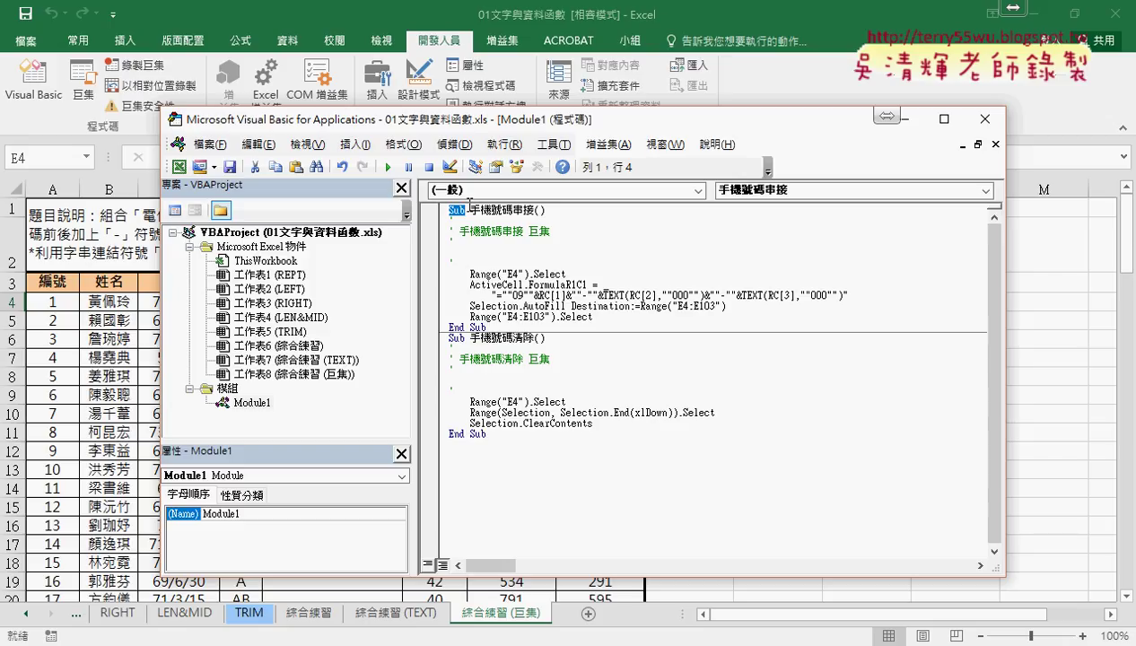
drag(486, 328, 438, 210)
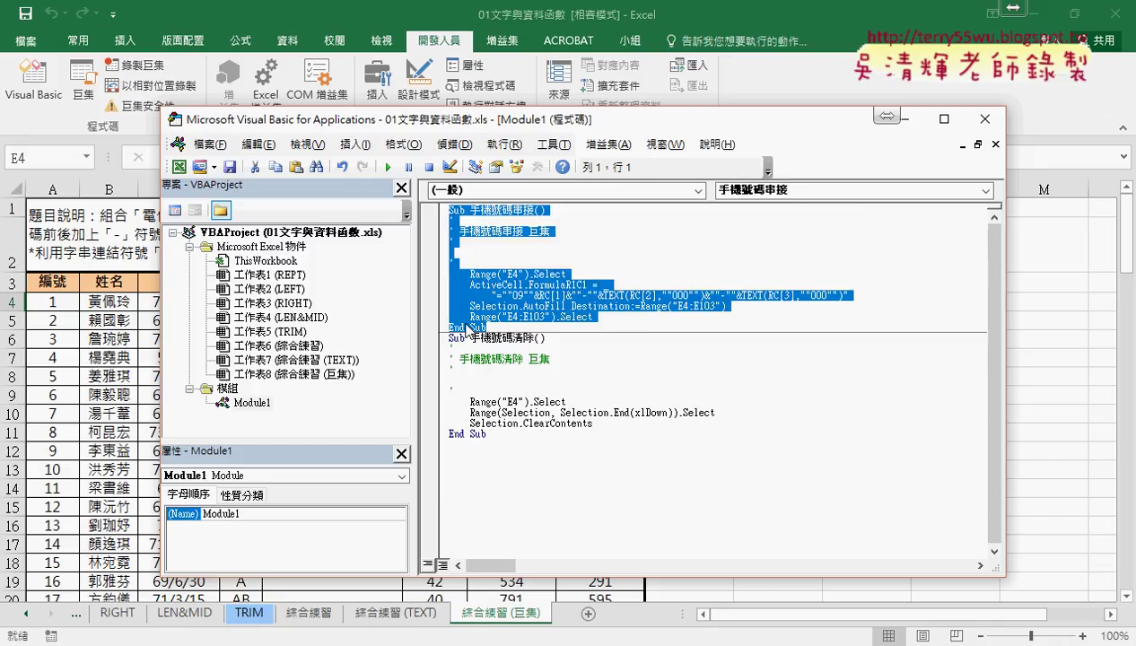
drag(527, 119, 518, 95)
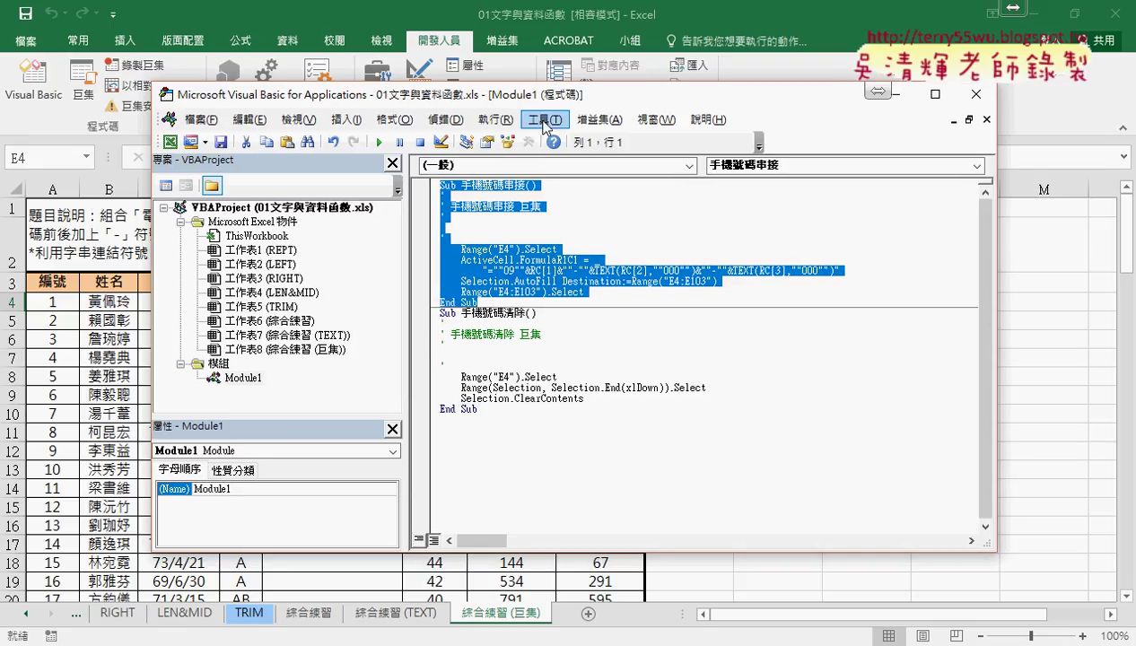
Step: Set the code font size to 12 under Tools > Options > Editor Format
click(554, 126)
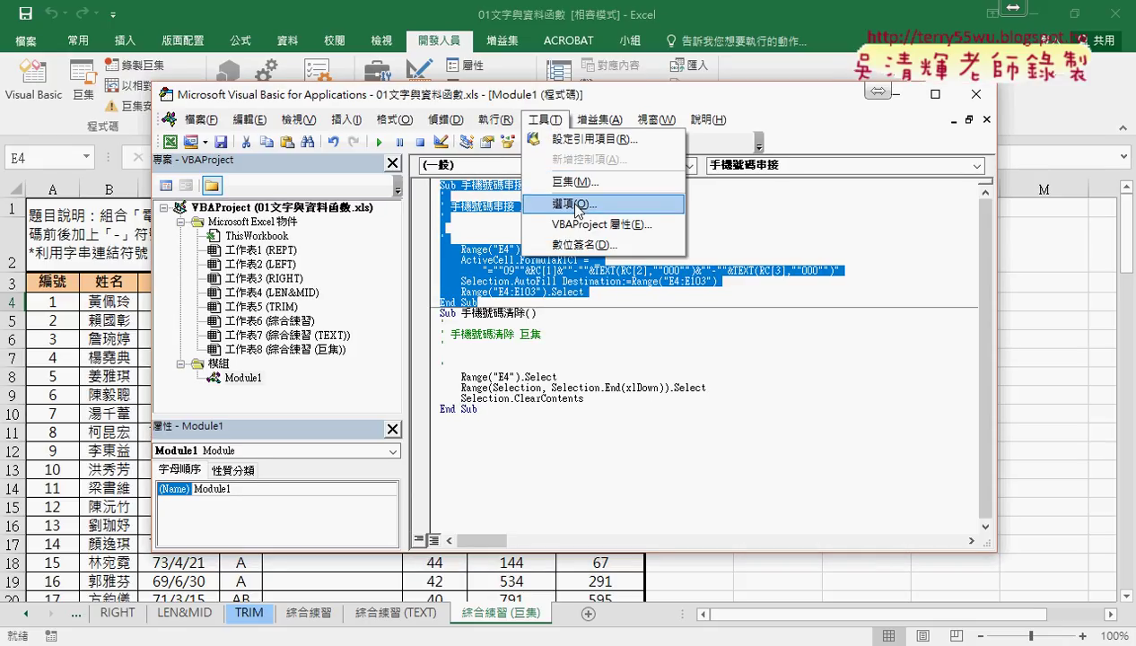
click(577, 205)
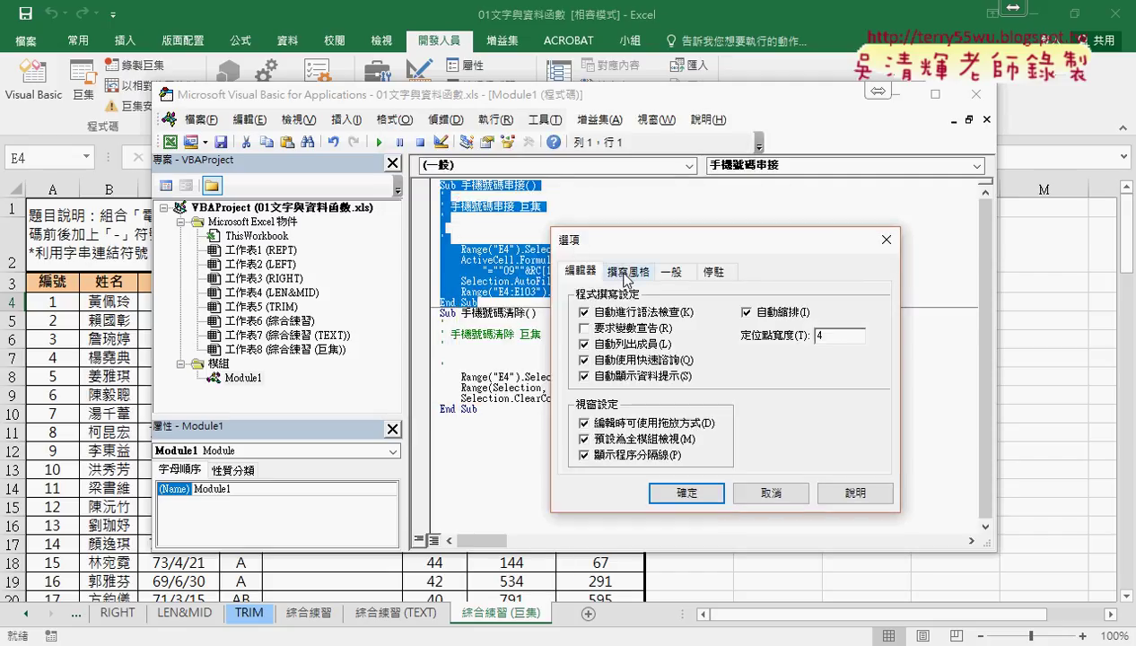
click(625, 272)
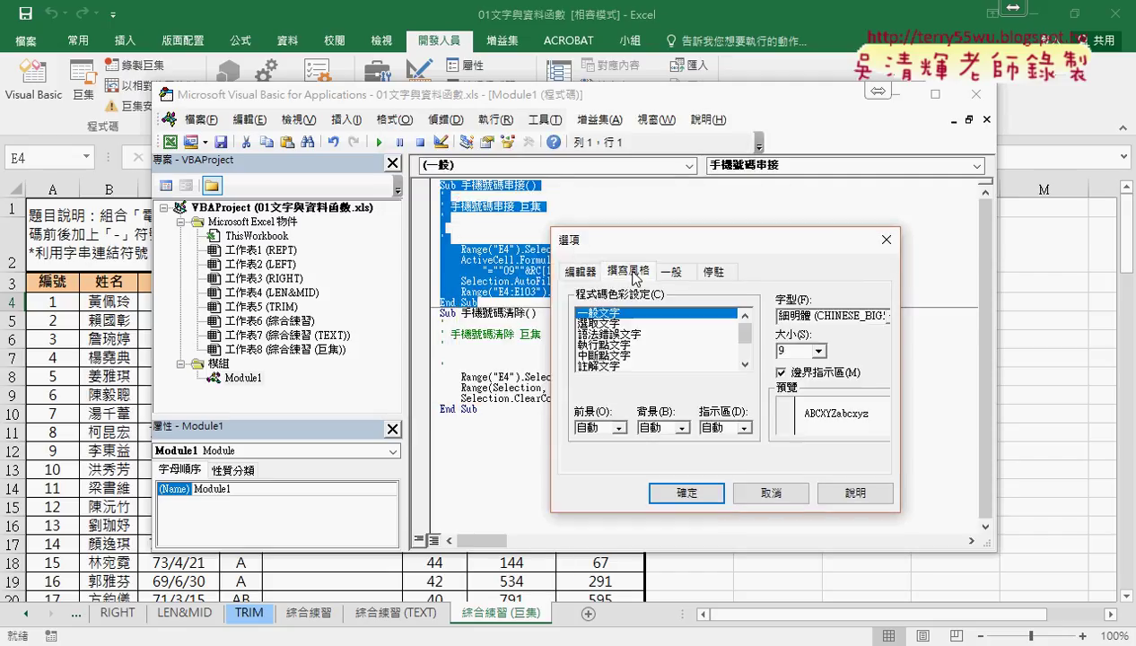
click(817, 351)
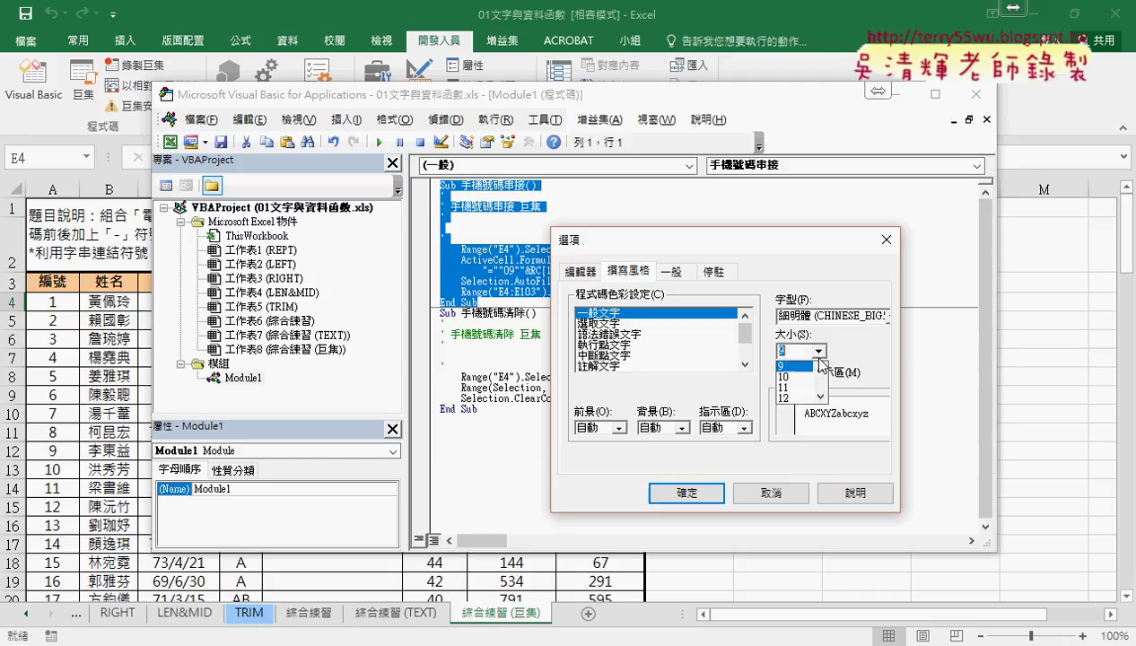
click(795, 398)
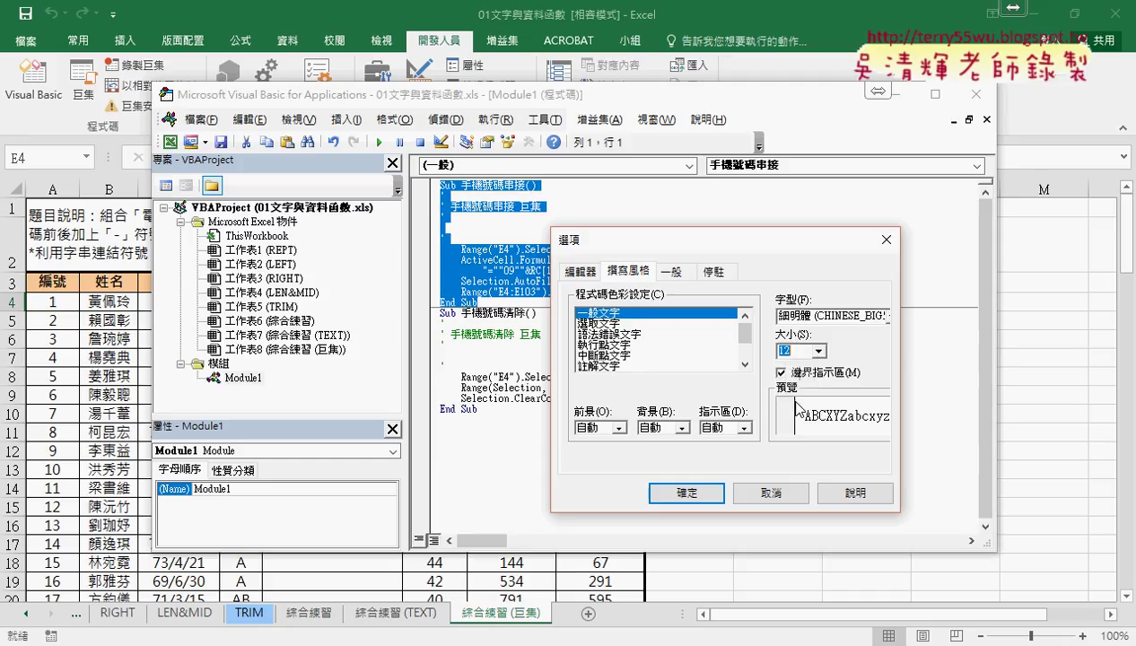
click(684, 494)
click(583, 413)
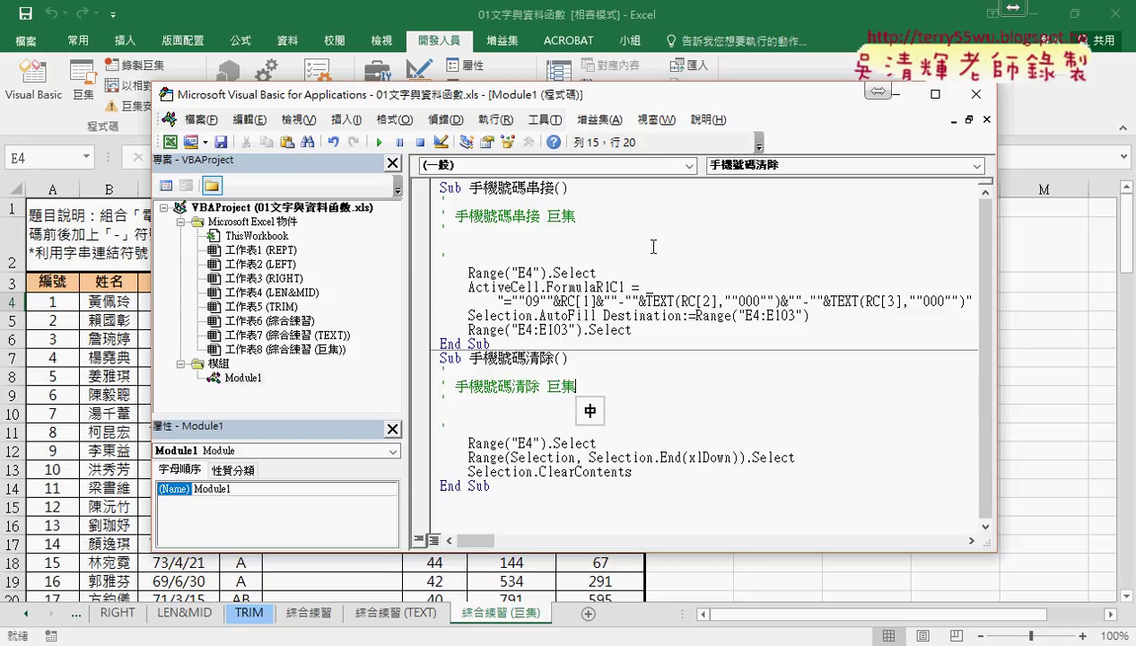
Step: Widen the code window and highlight the E4 selection, formula entry and AutoFill lines
drag(999, 249, 1111, 248)
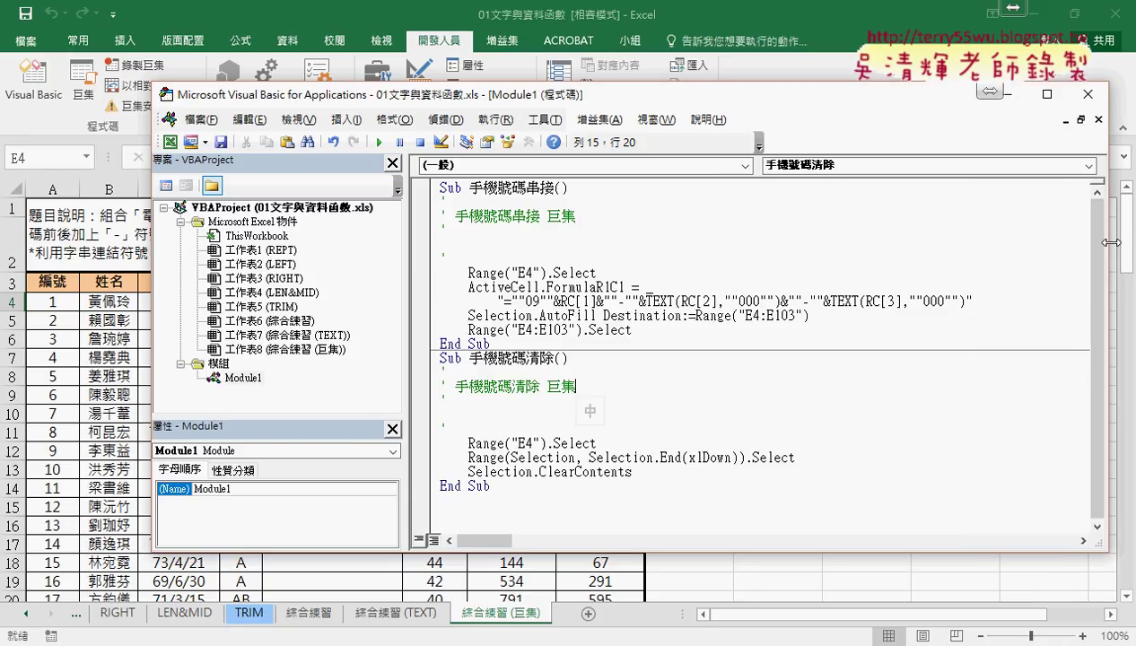
drag(596, 273, 468, 273)
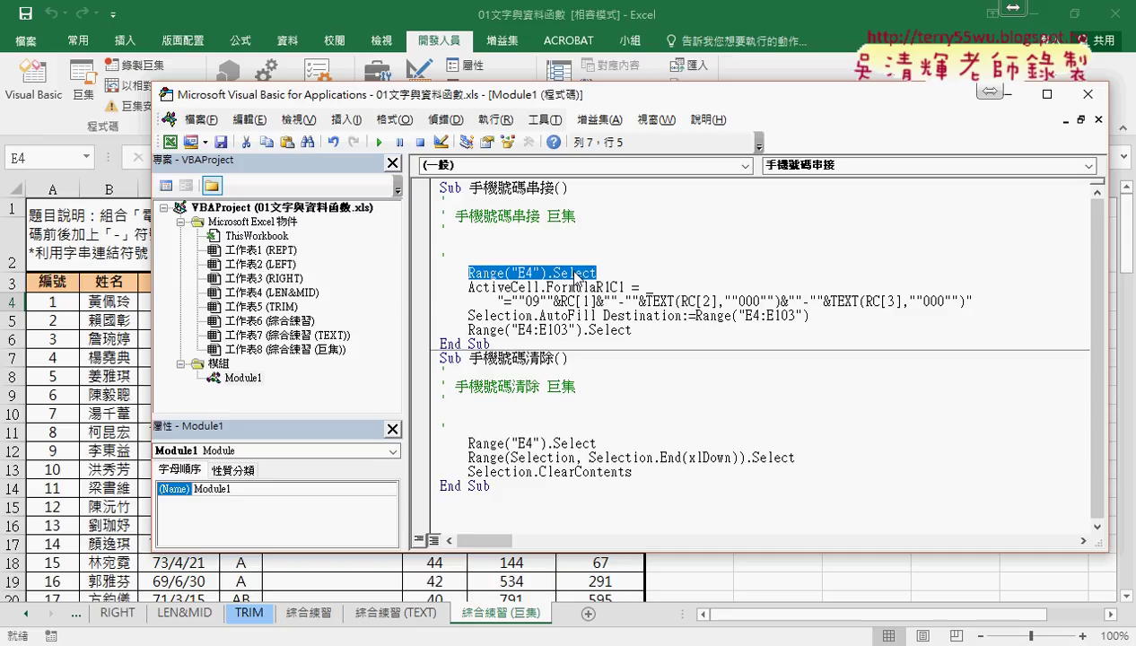
drag(470, 287, 599, 287)
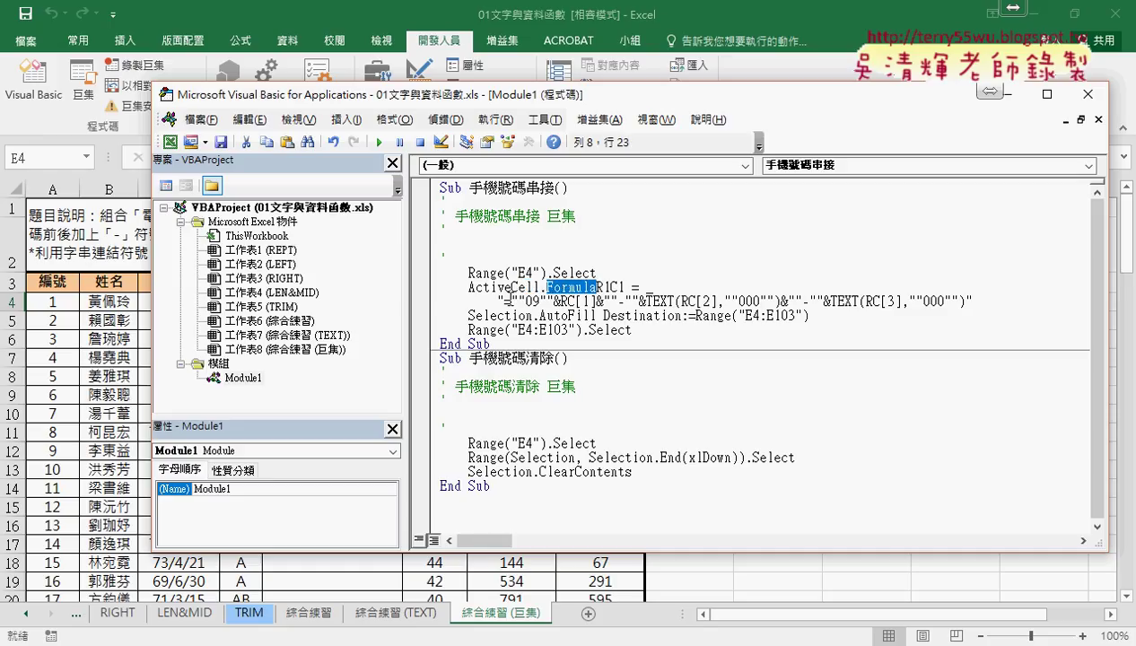
mouse_move(504, 302)
mouse_down()
mouse_move(772, 323)
mouse_move(828, 315)
mouse_up()
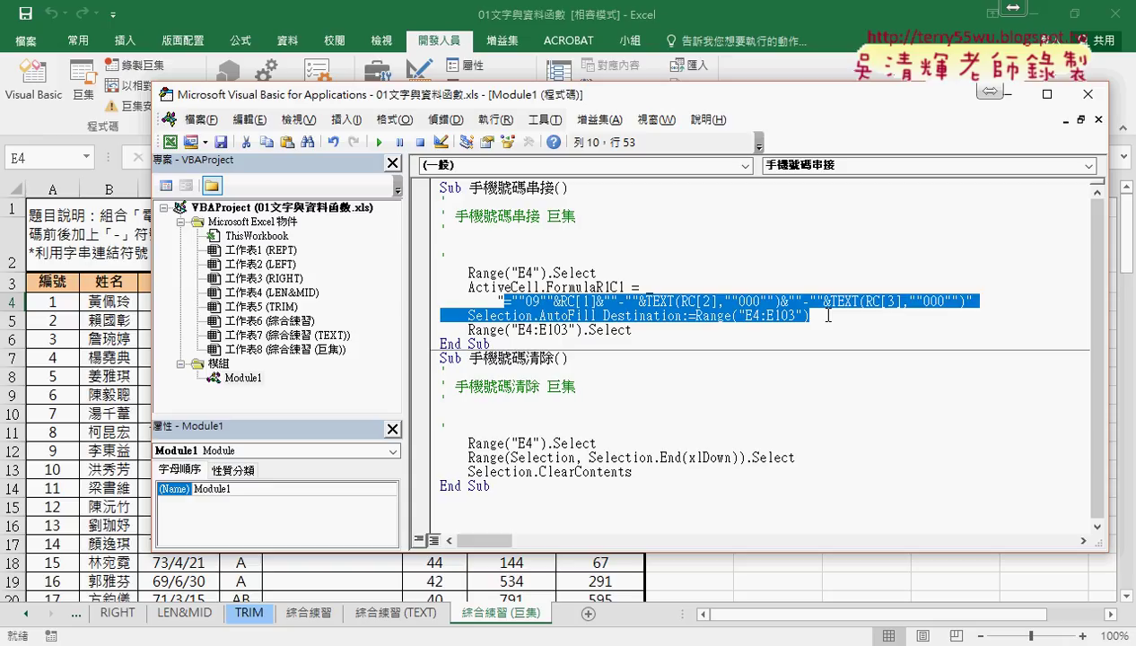
click(971, 302)
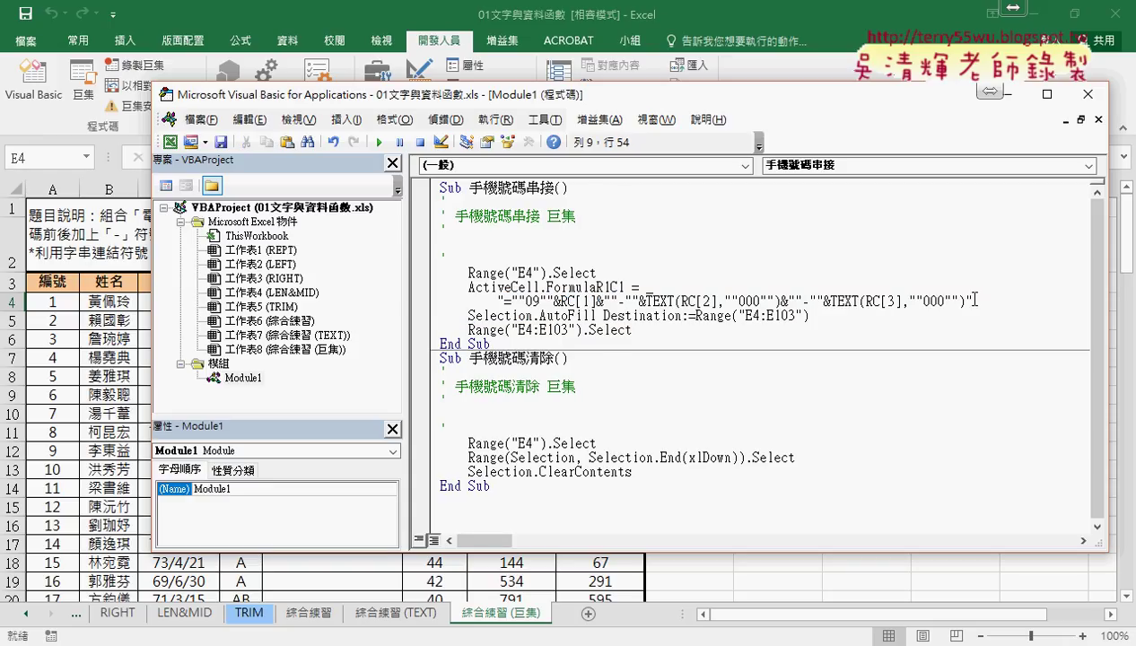
drag(967, 301, 505, 310)
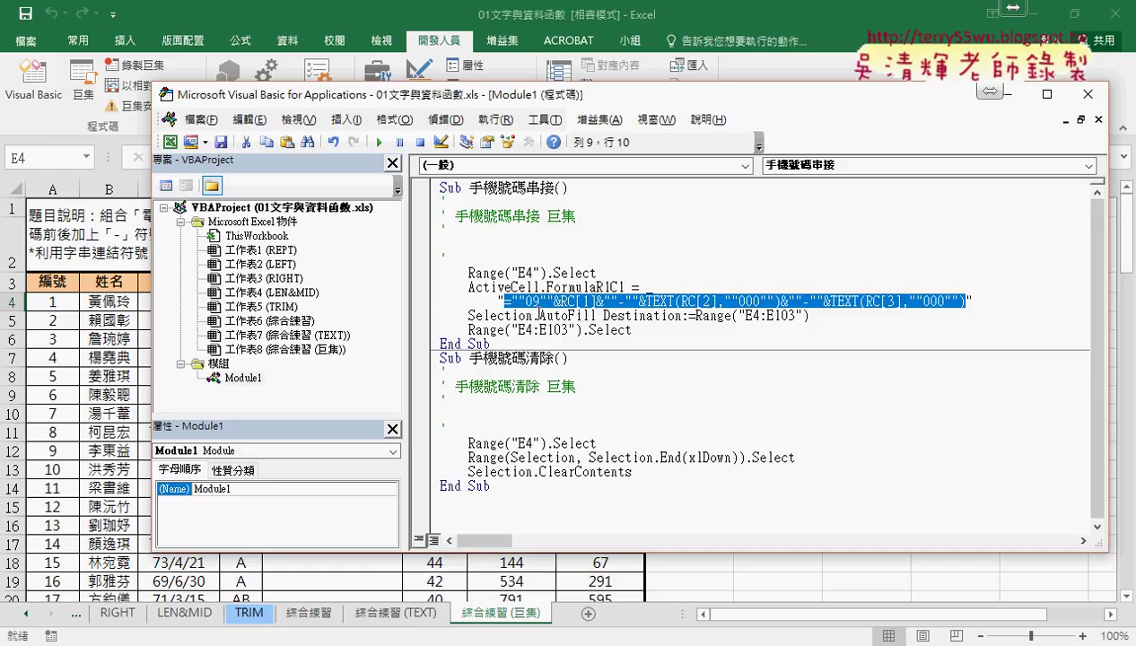
drag(540, 316, 596, 316)
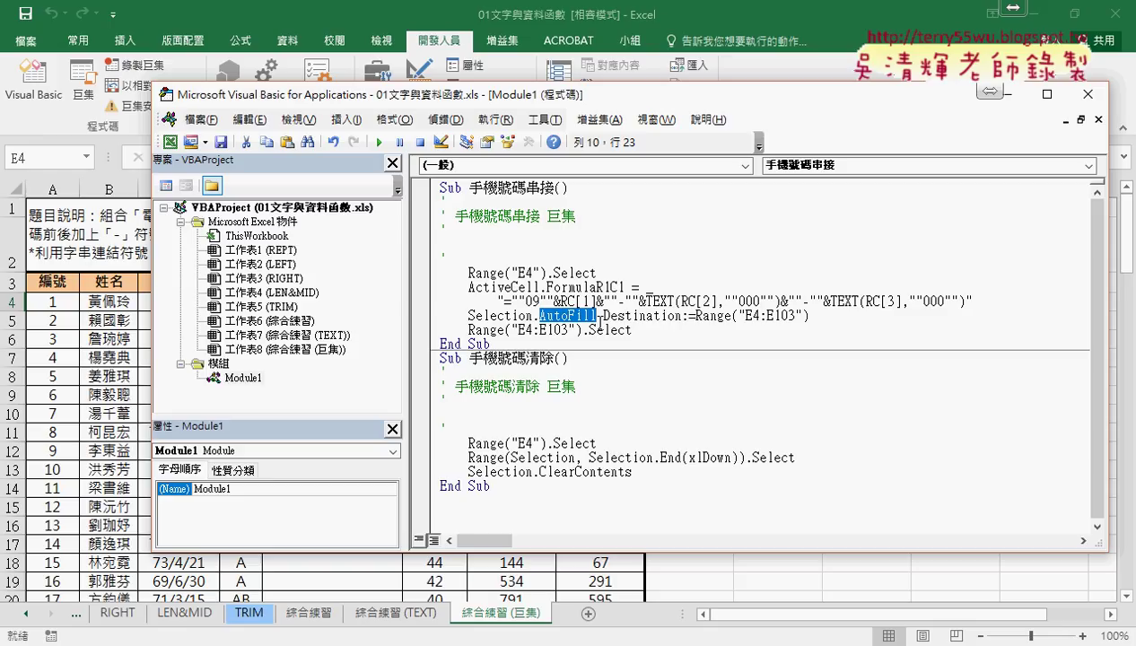
click(463, 257)
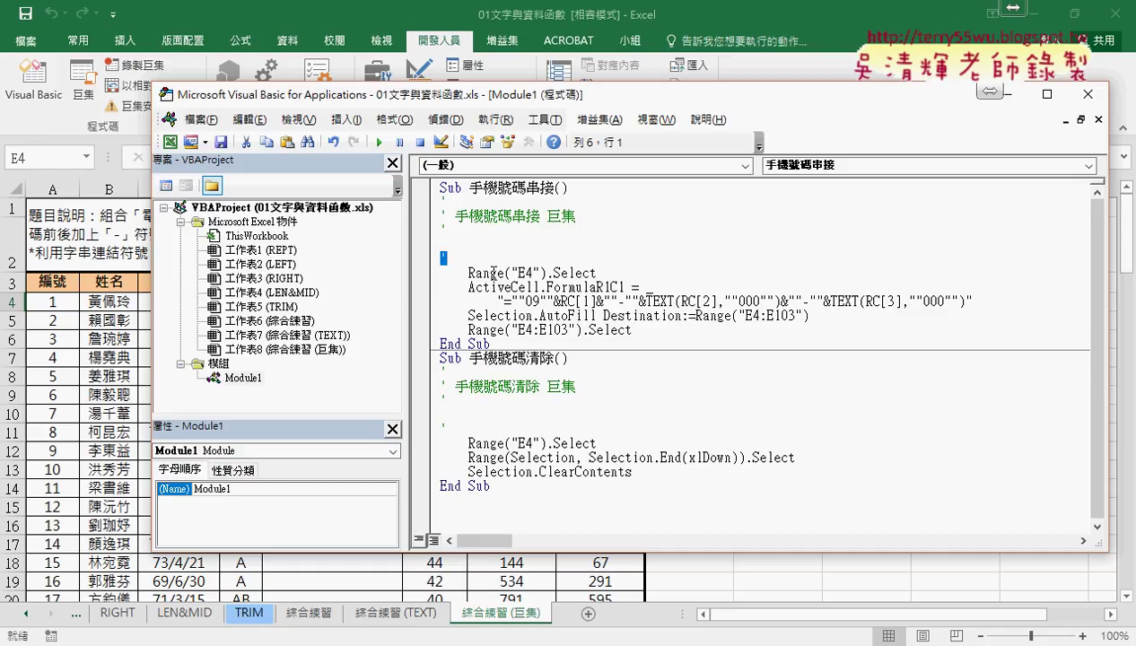
Step: Delete 手機號碼串接's old header comments and add '1., '2., '3. comments above each step
drag(442, 259, 435, 205)
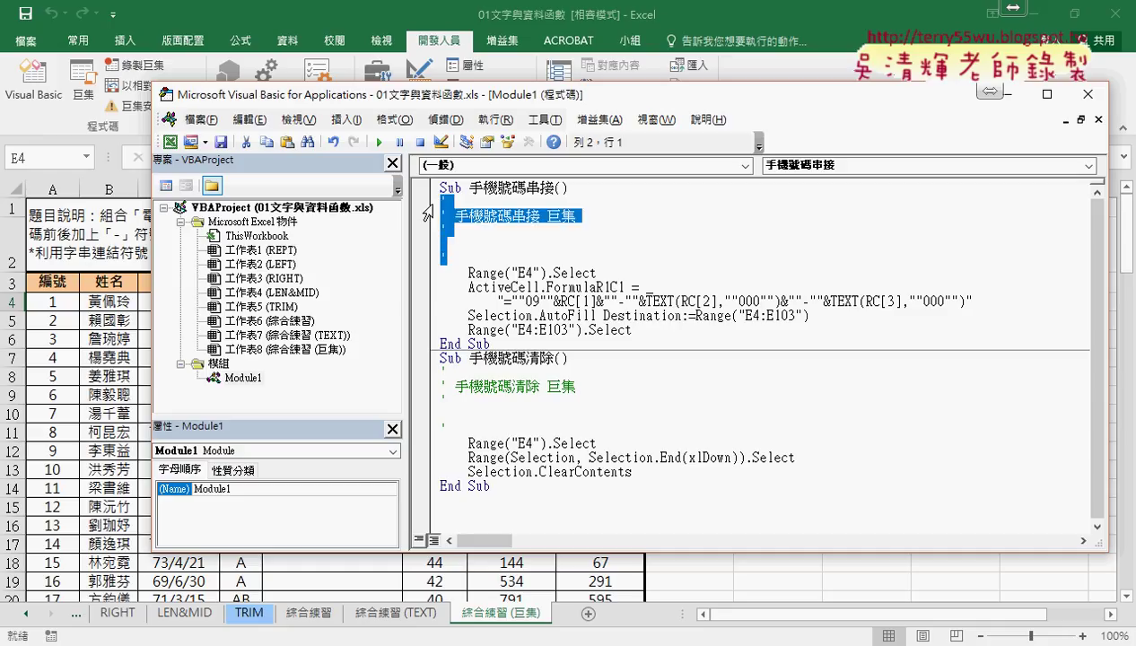
key(Delete)
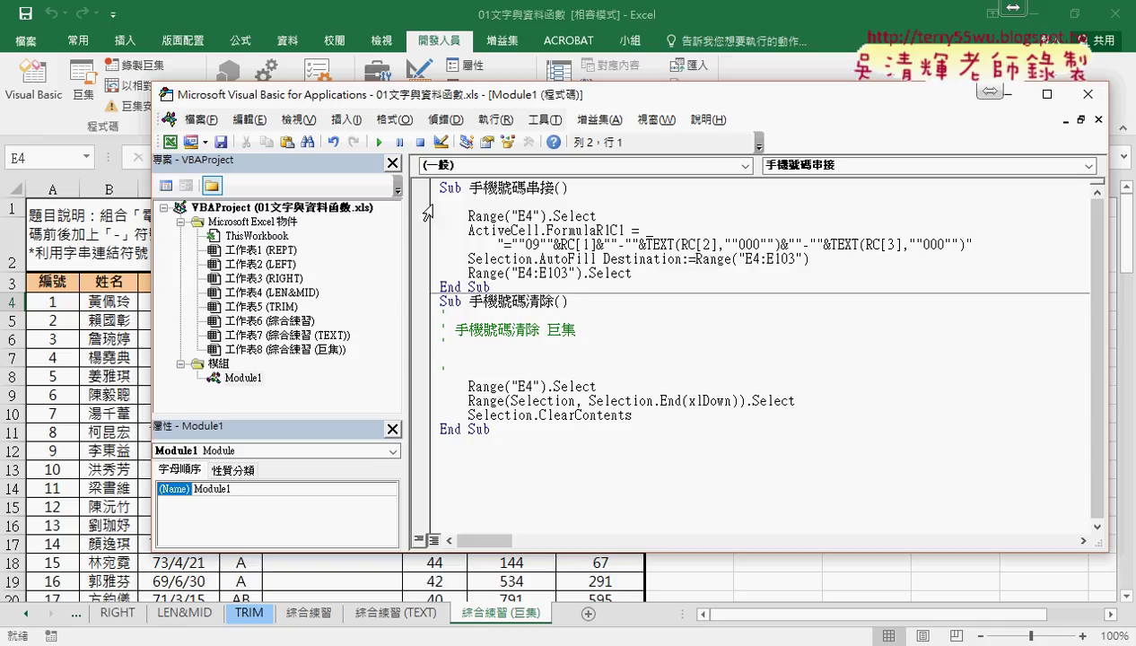
key(Tab)
text('1.)
click(606, 216)
key(Return)
text(')
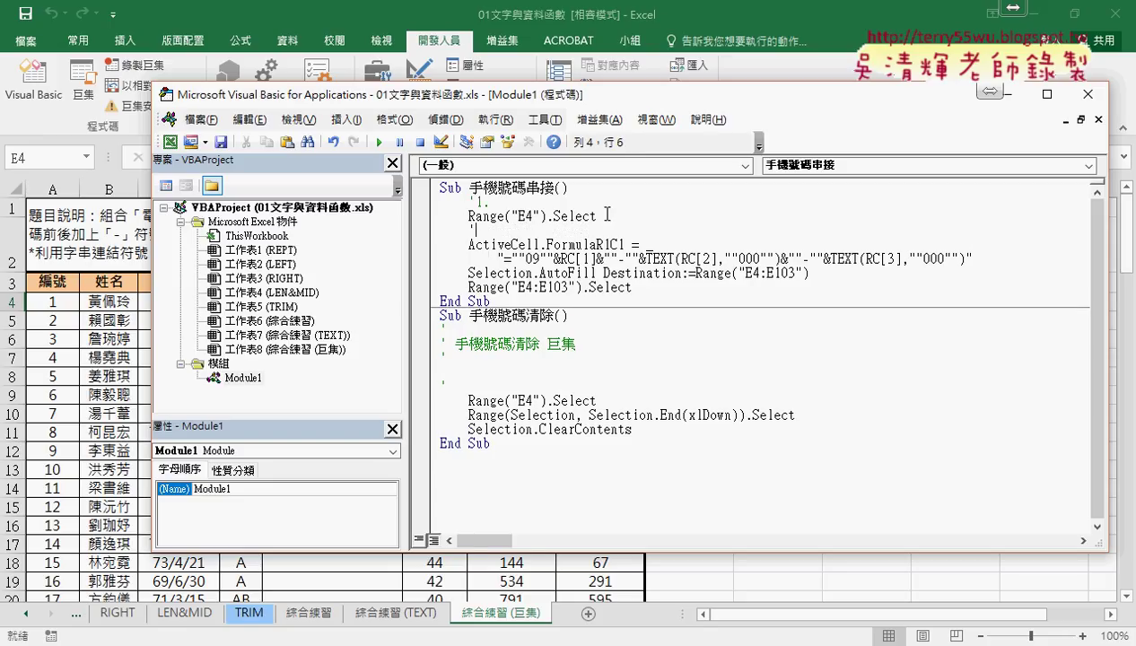
text(2.)
click(467, 272)
key(Return)
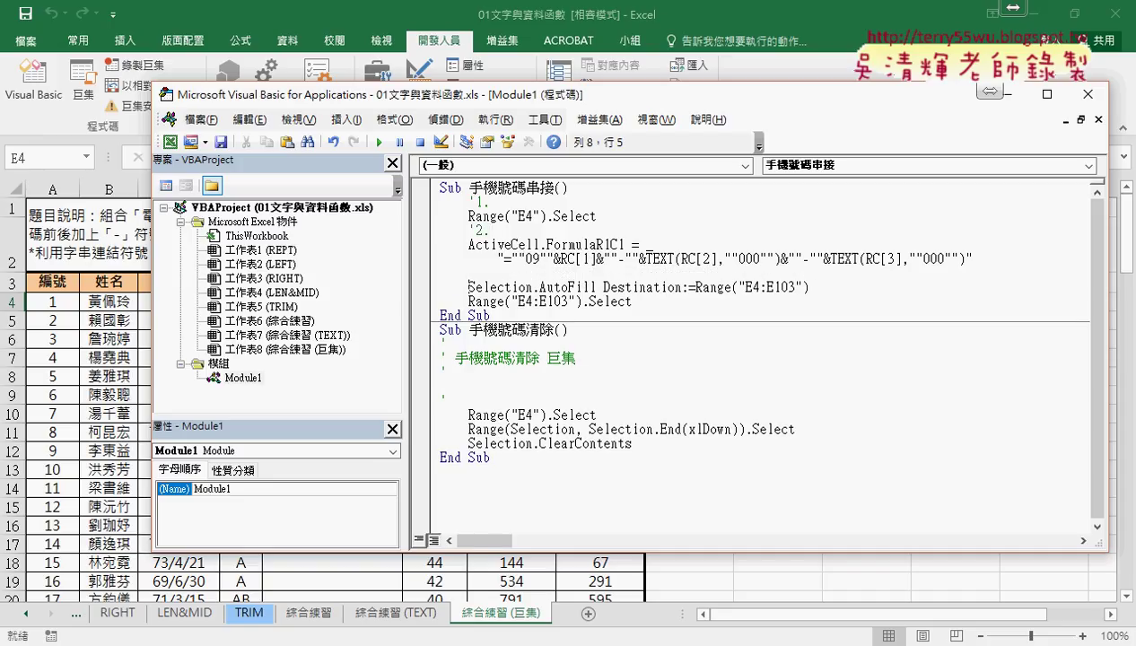
key(Up)
text('3)
text(.)
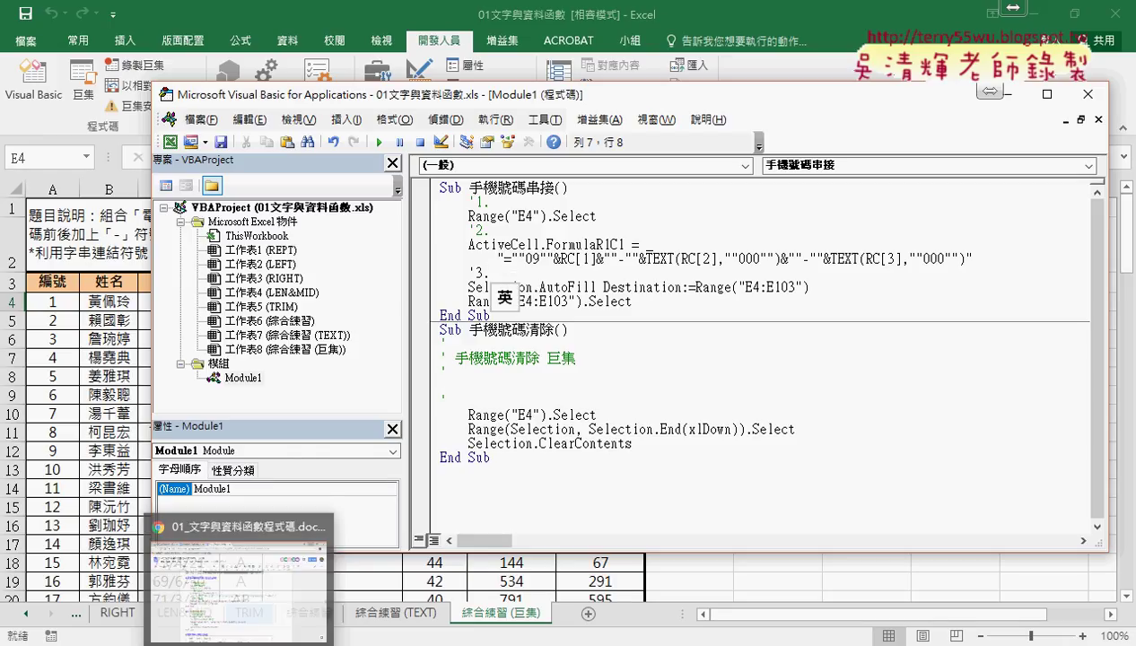
Step: Copy the commented fill-macro body from Google Docs and paste it over 手機號碼串接's body
click(249, 607)
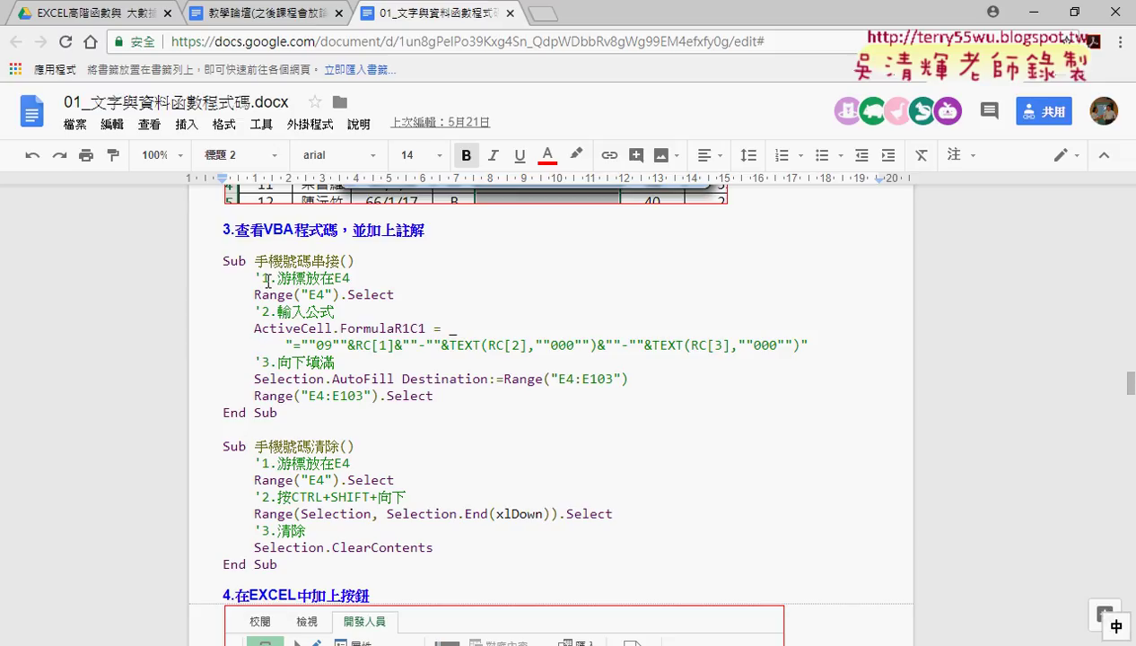
click(278, 363)
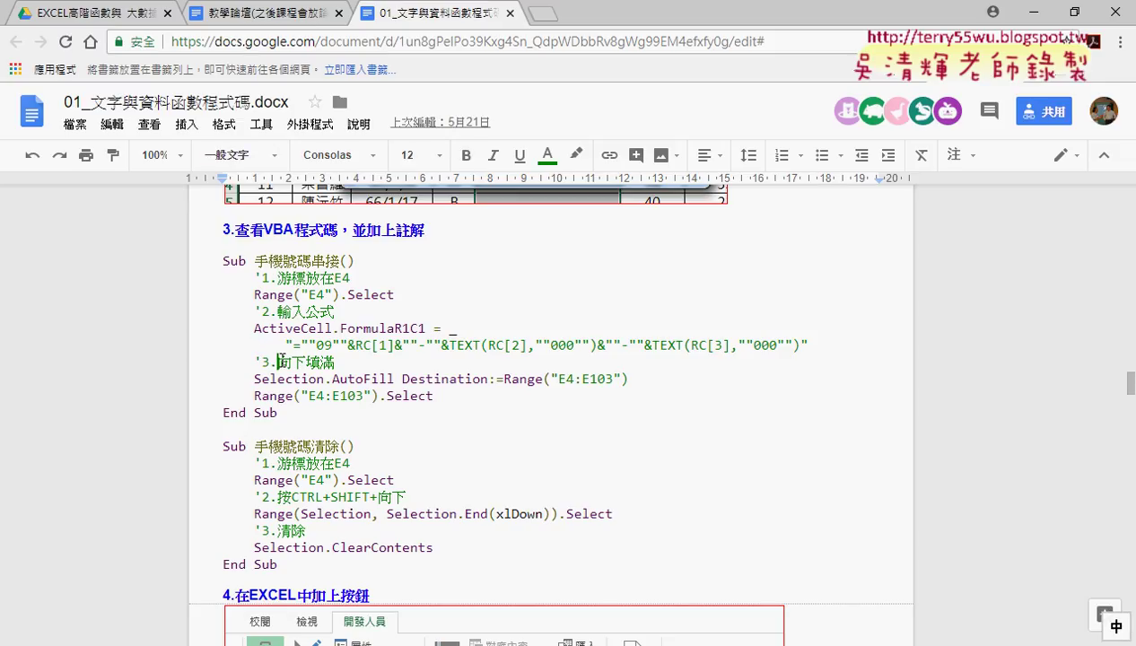
drag(442, 401, 207, 280)
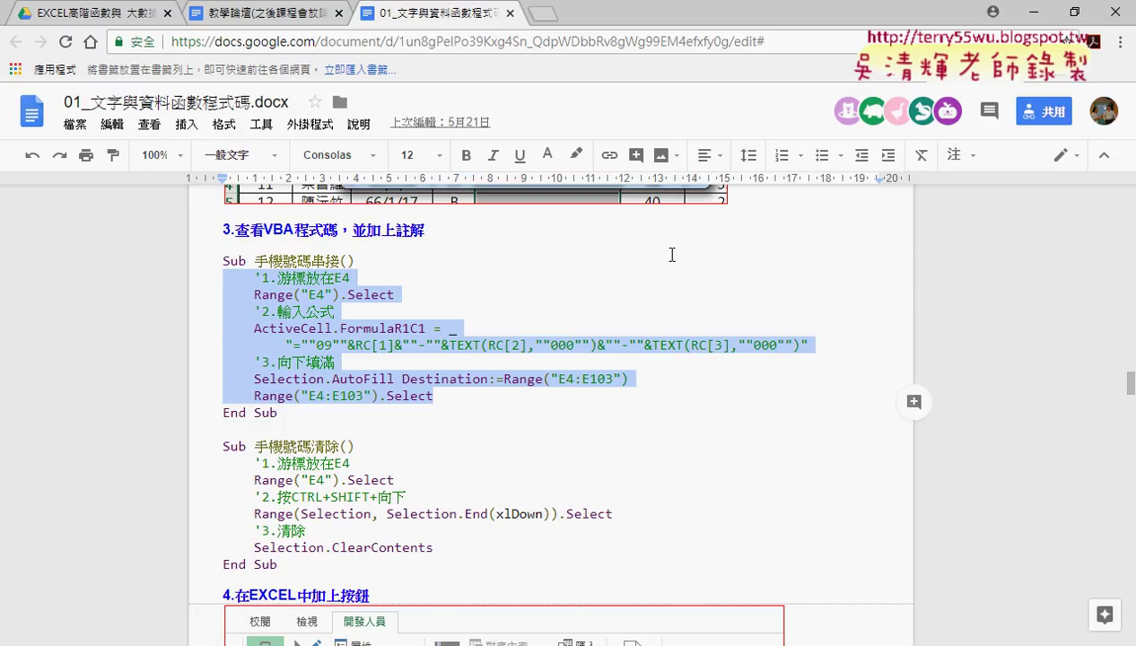
click(1032, 11)
drag(633, 302, 415, 207)
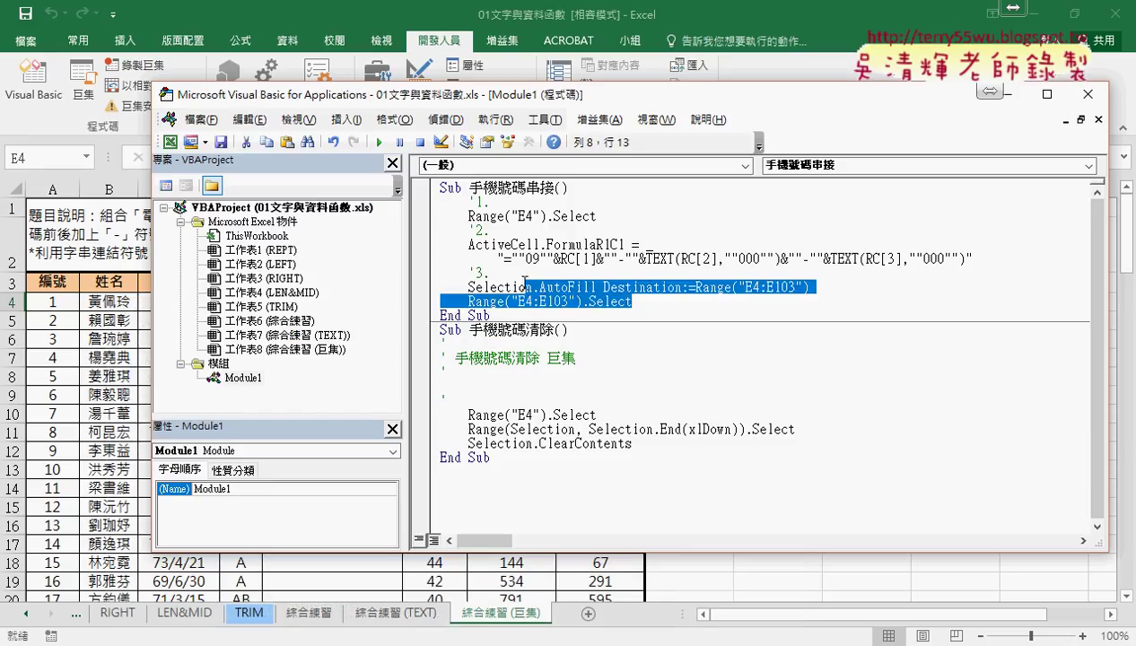
text('1.游標放在E4     Range("E4").Select     '2.輸入公式     ActiveCell.FormulaR1C1 = _         "=""09""&RC[1]&""-""&TEXT(RC[2],""000"")&""-""&TEXT(RC[3],""000"")"     '3.向下填滿     Selection.AutoFill Destination:=Range("E4:E103")     Range("E4:E103").Select)
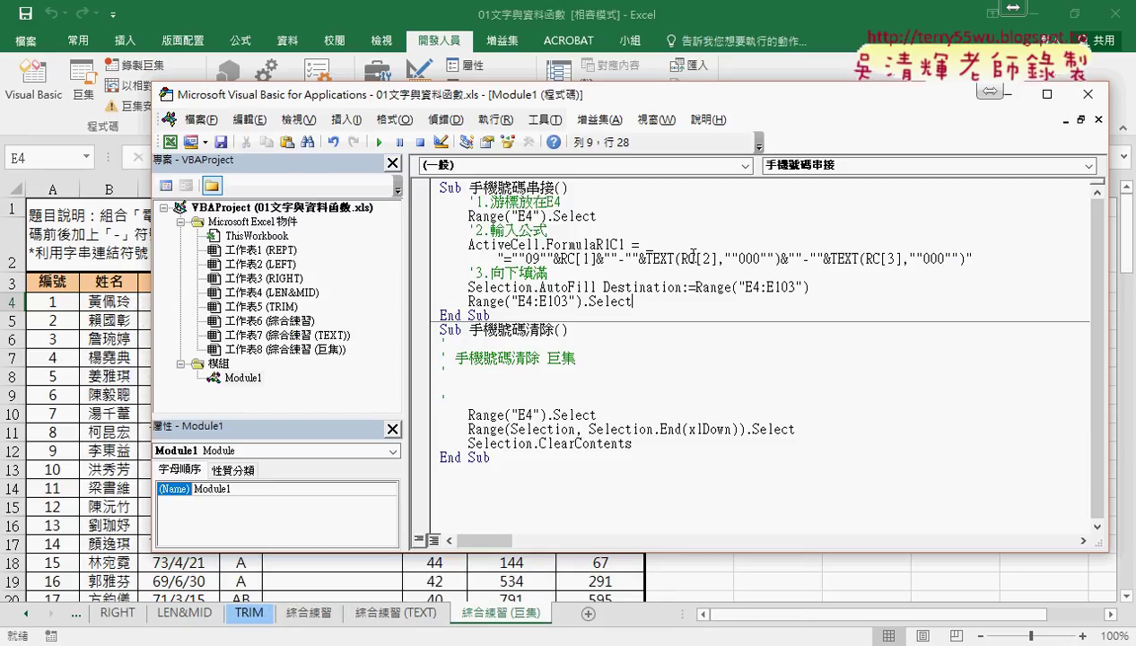
click(569, 226)
click(572, 271)
drag(562, 202, 489, 202)
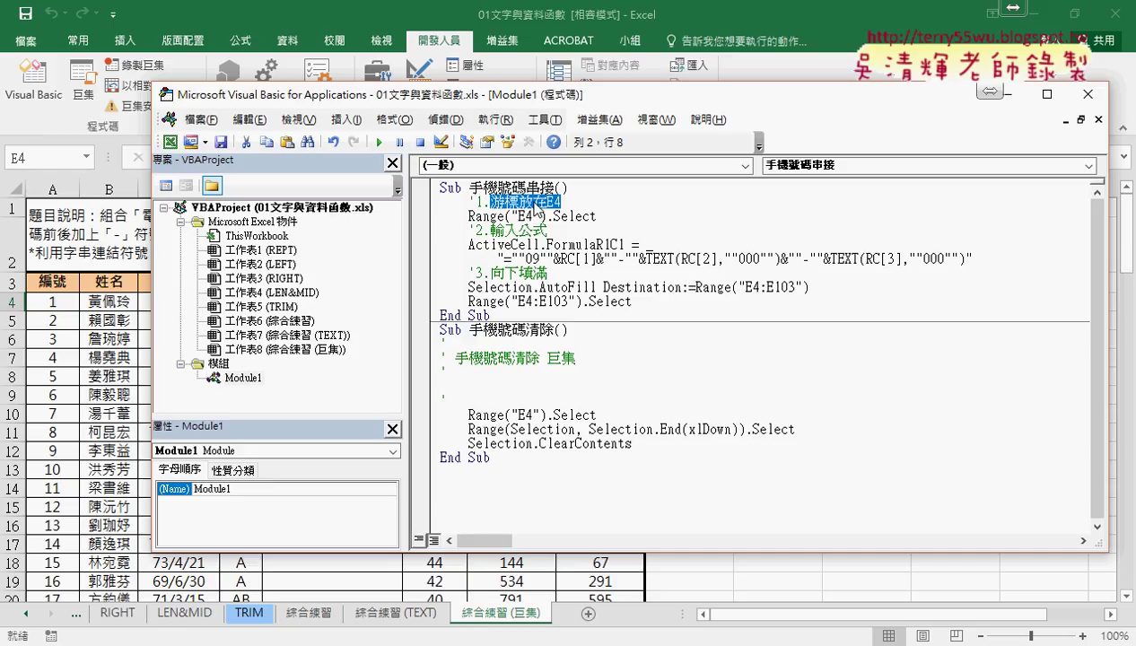
key(alt+Tab)
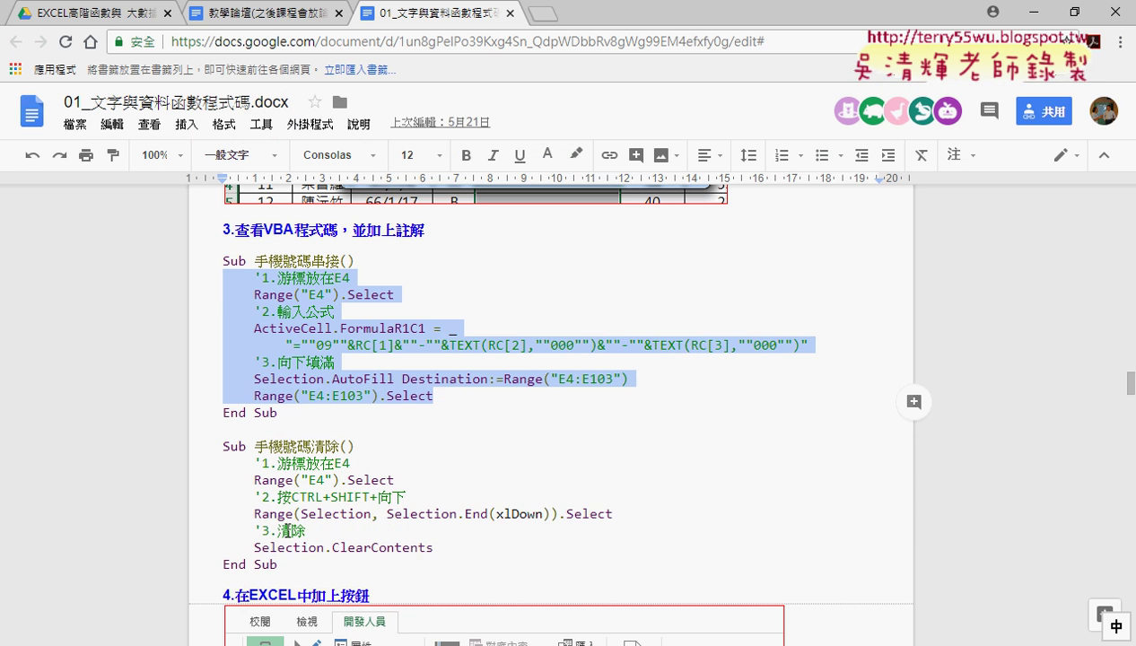
drag(433, 547, 208, 467)
key(ctrl+c)
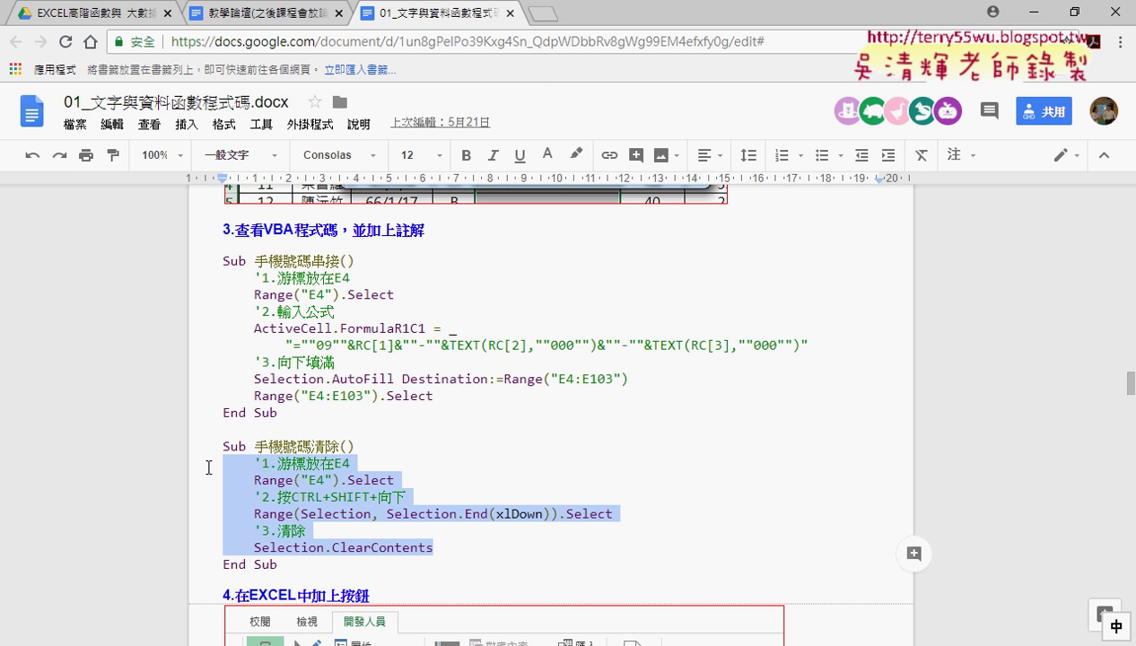
click(1025, 16)
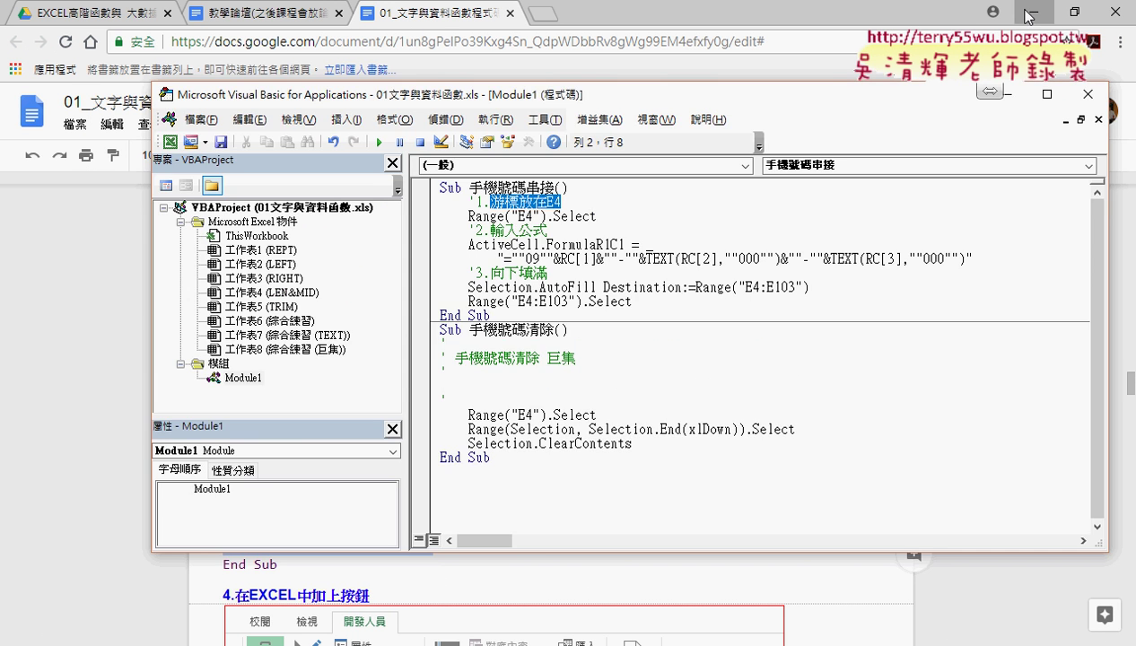
click(1025, 16)
Step: Paste the commented code over 手機號碼清除's body and close the VBA editor
drag(636, 449, 424, 350)
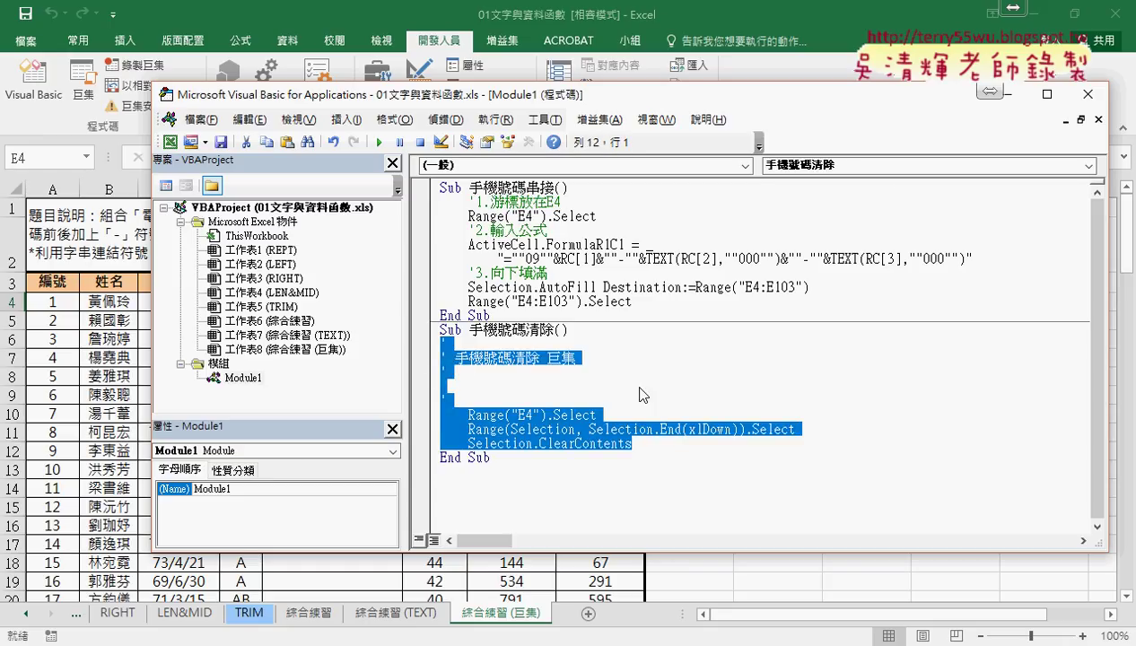
key(ctrl+v)
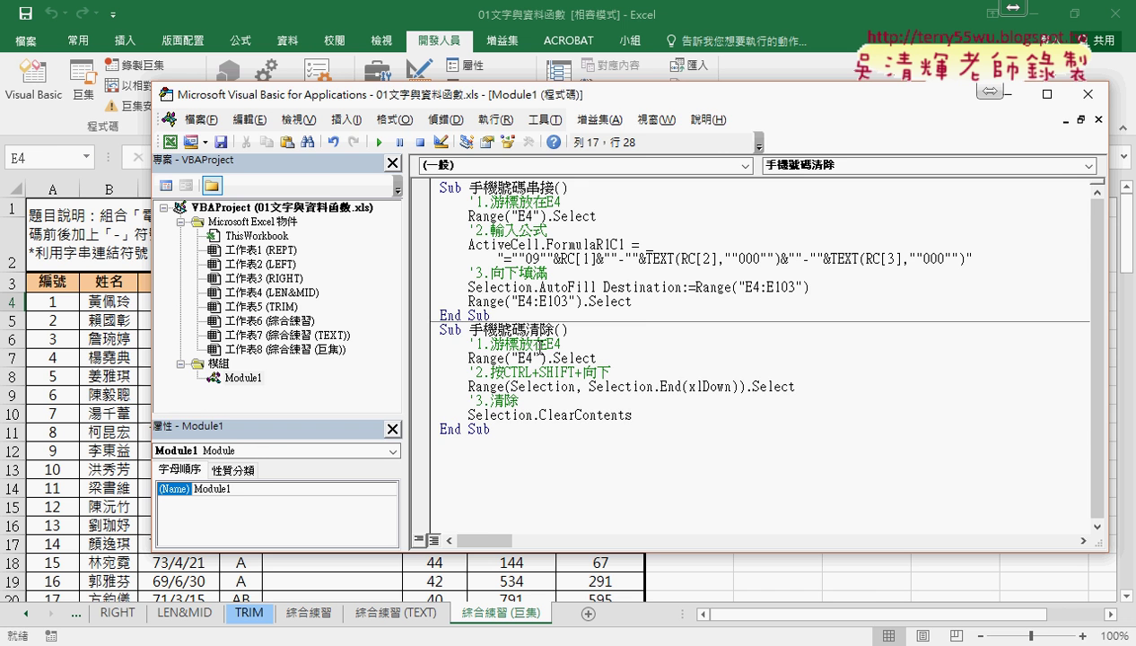
click(1088, 93)
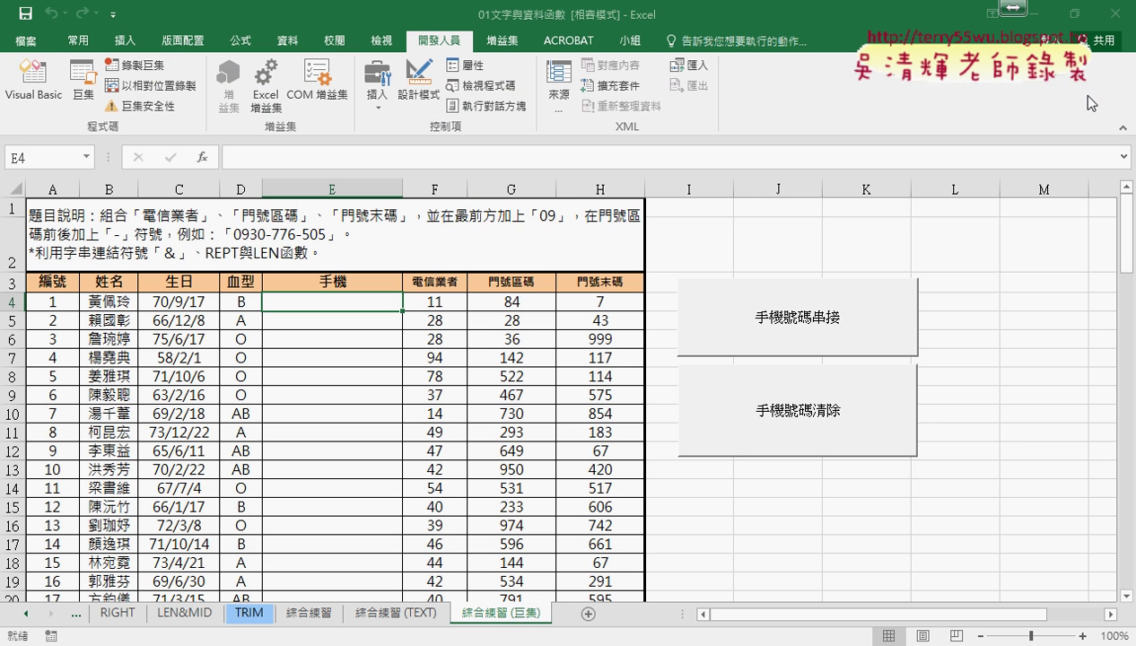
Step: Reopen the code via Macros > Edit to review both macros, then close the editor
click(83, 83)
click(1072, 241)
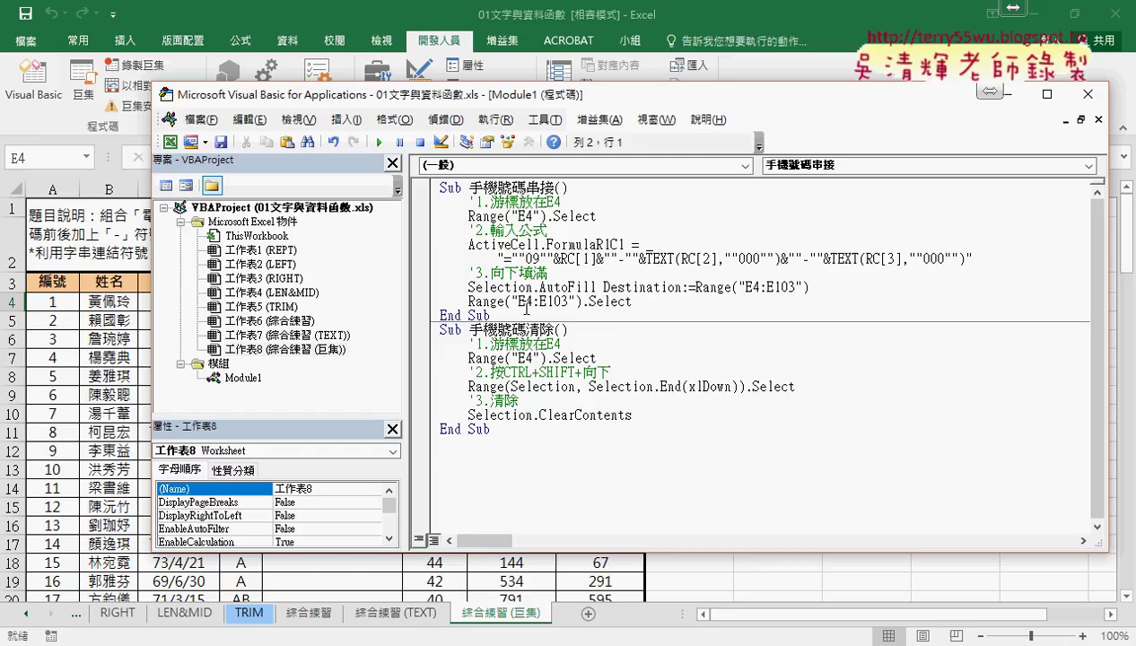
click(505, 202)
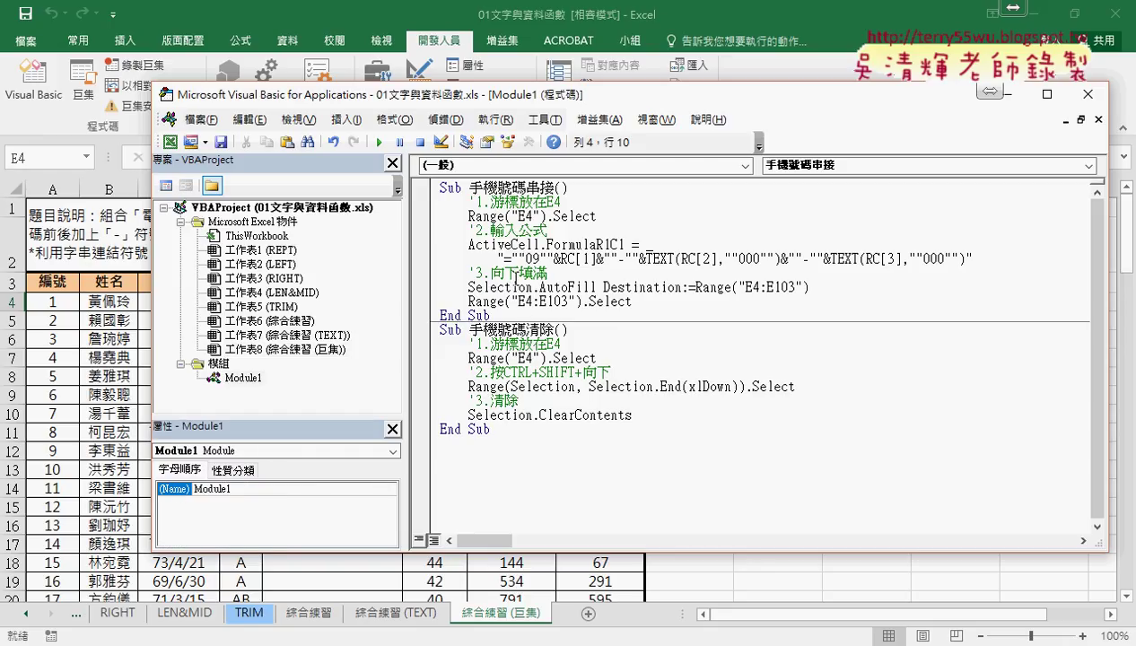
click(515, 273)
drag(570, 188, 422, 187)
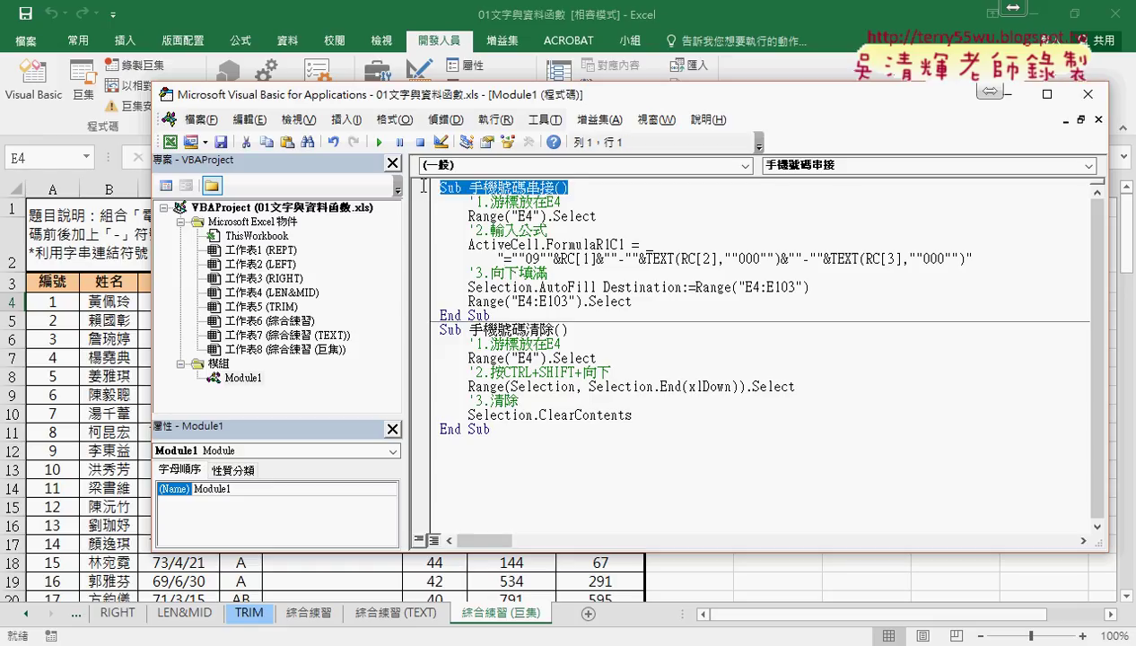
drag(569, 330, 440, 330)
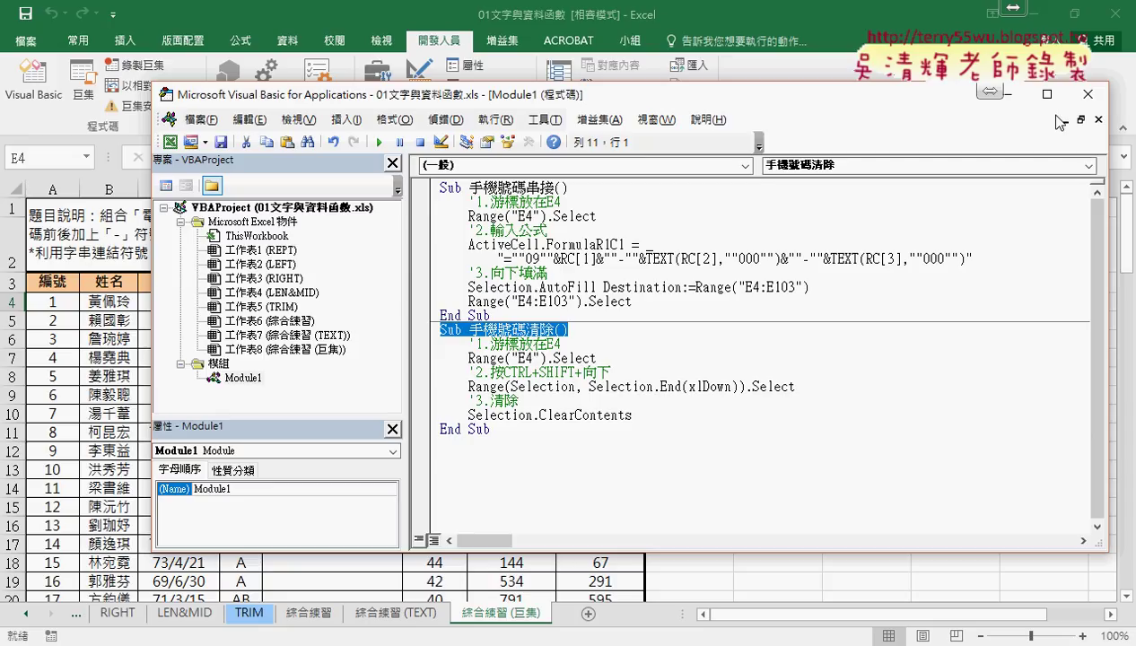
click(1088, 95)
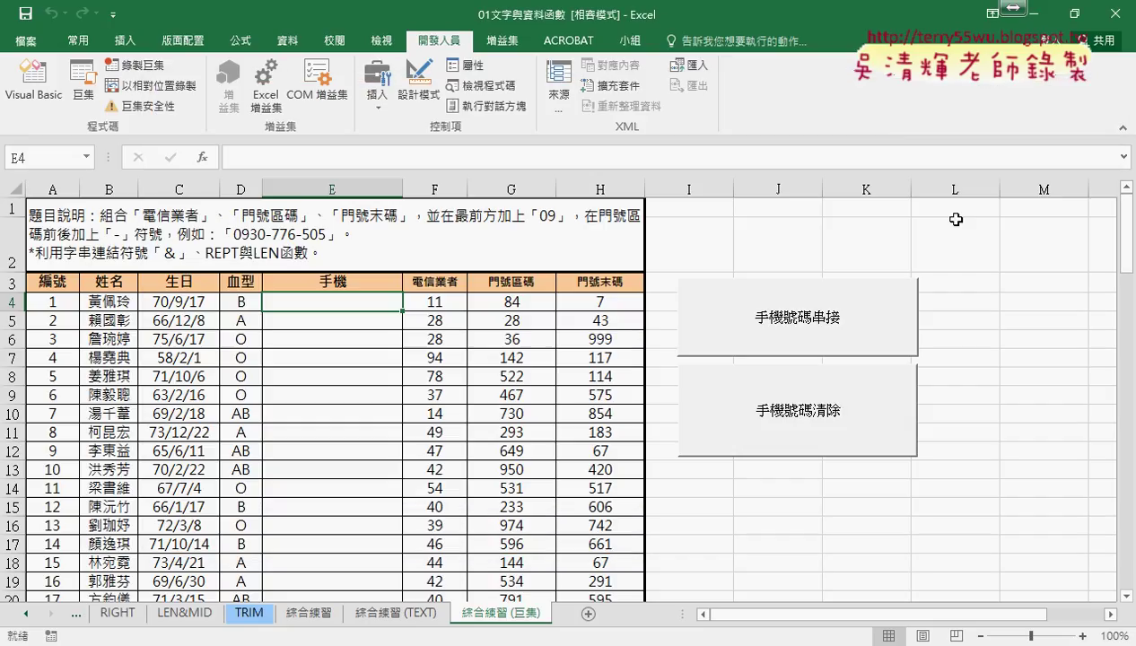
Step: Run the 手機號碼串接 fill macro, then 手機號碼清除 to clear, and list the form controls
click(797, 332)
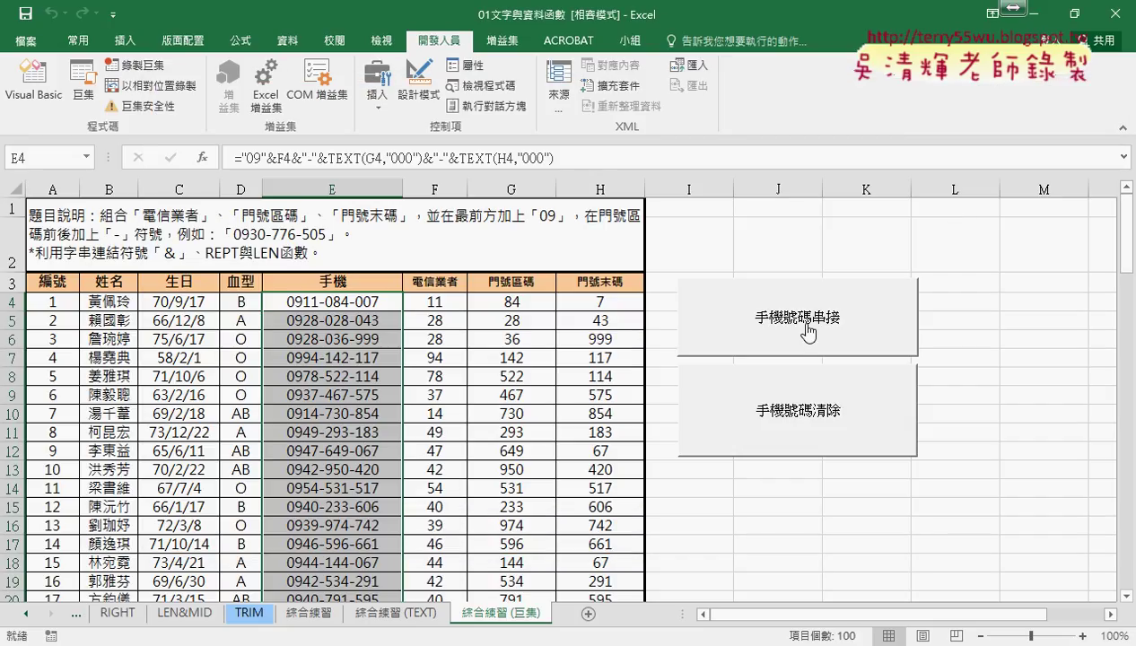
click(806, 415)
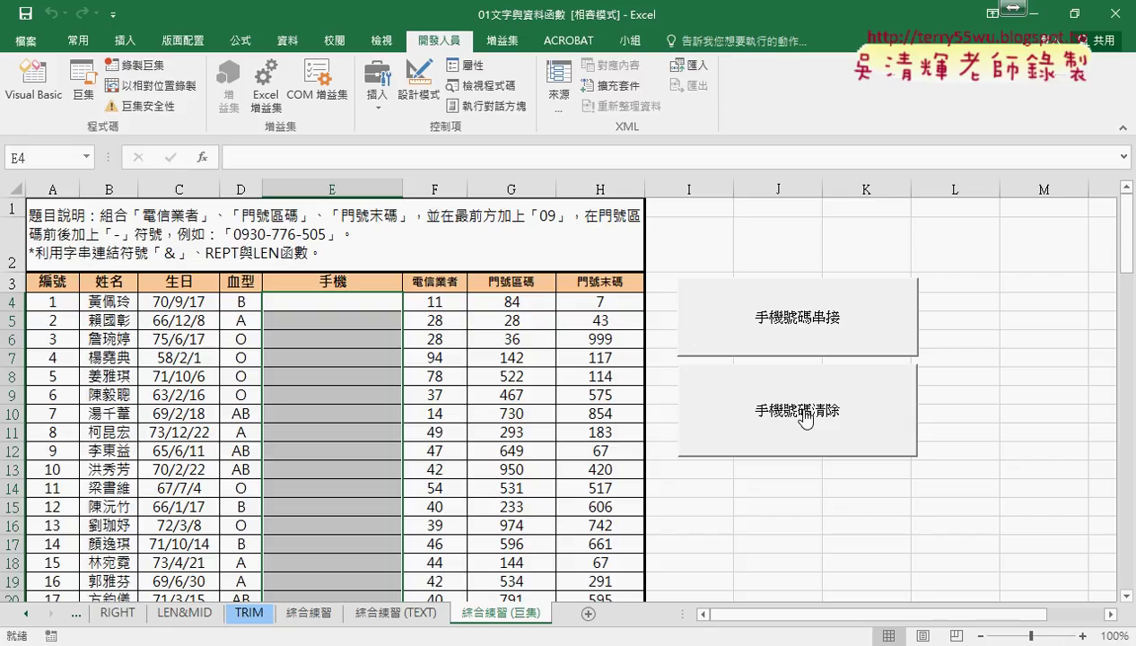
click(378, 100)
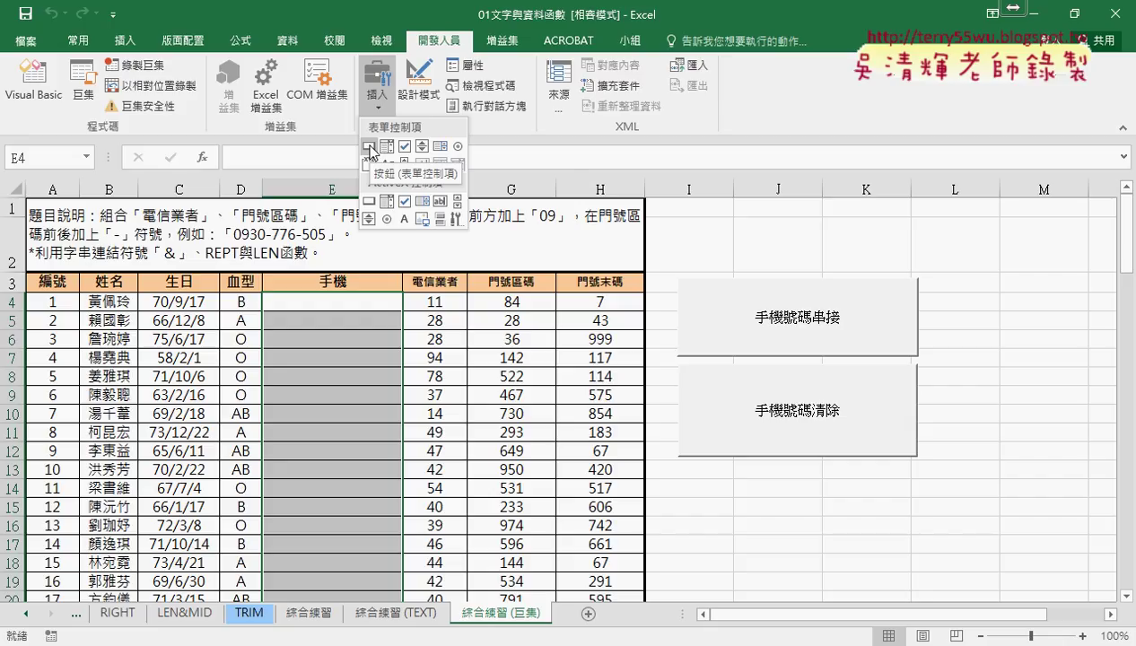
Step: Dismiss the form controls list and select empty cell J2
click(774, 226)
click(778, 240)
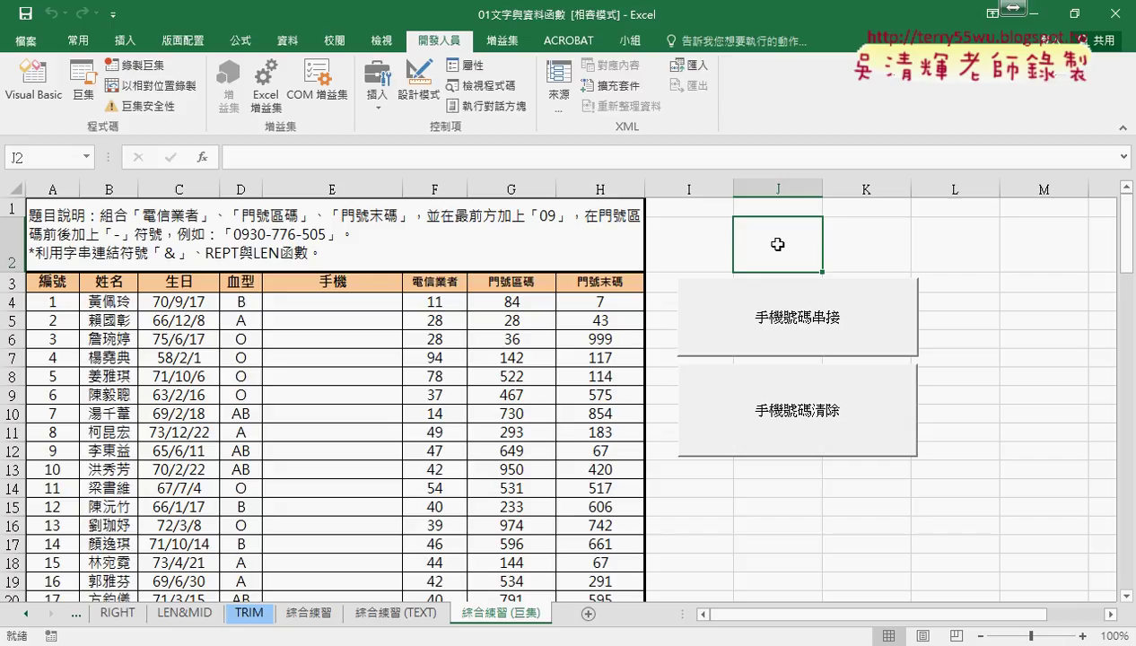
click(1111, 616)
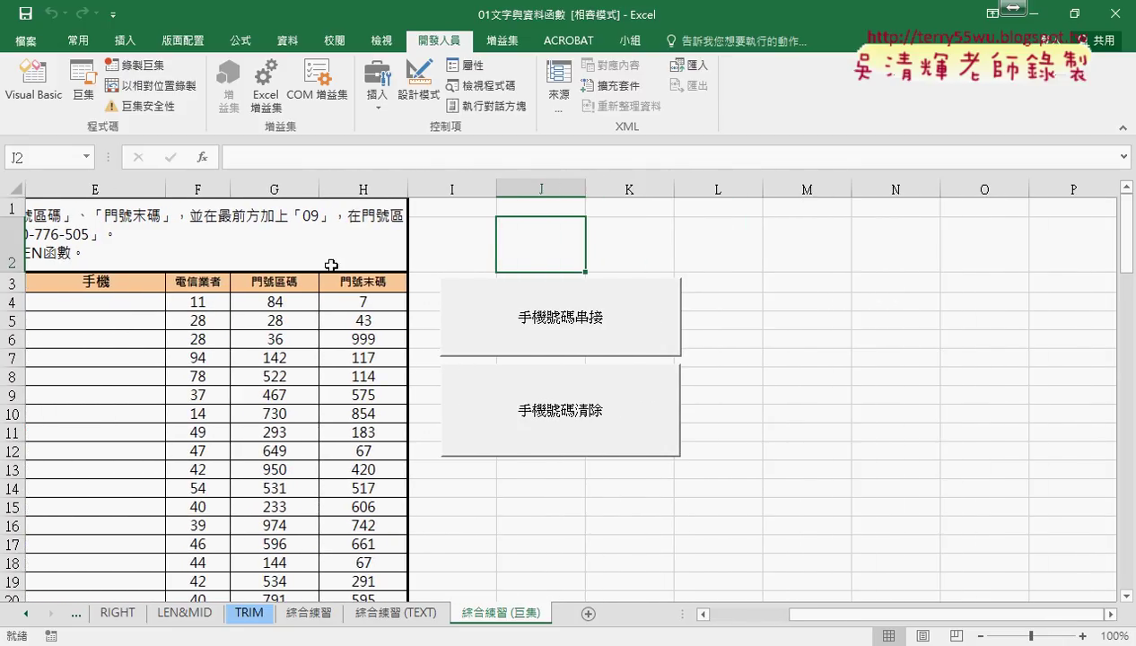
Step: Draw a Smiley Face shape near column O with a light-green shape style
click(125, 43)
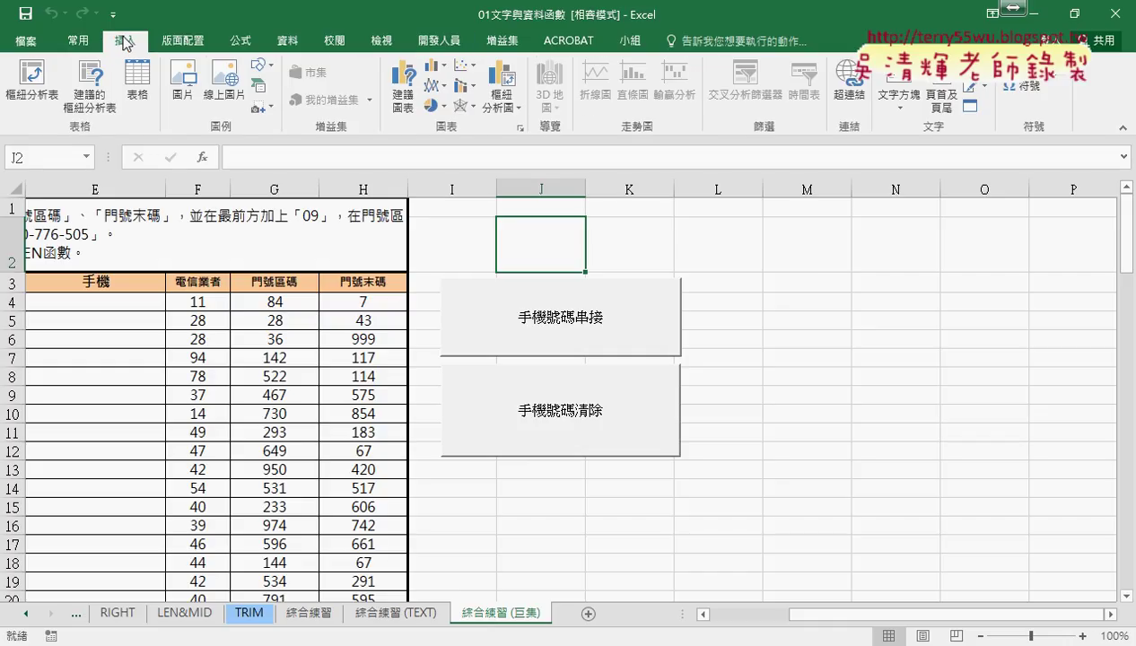
click(184, 97)
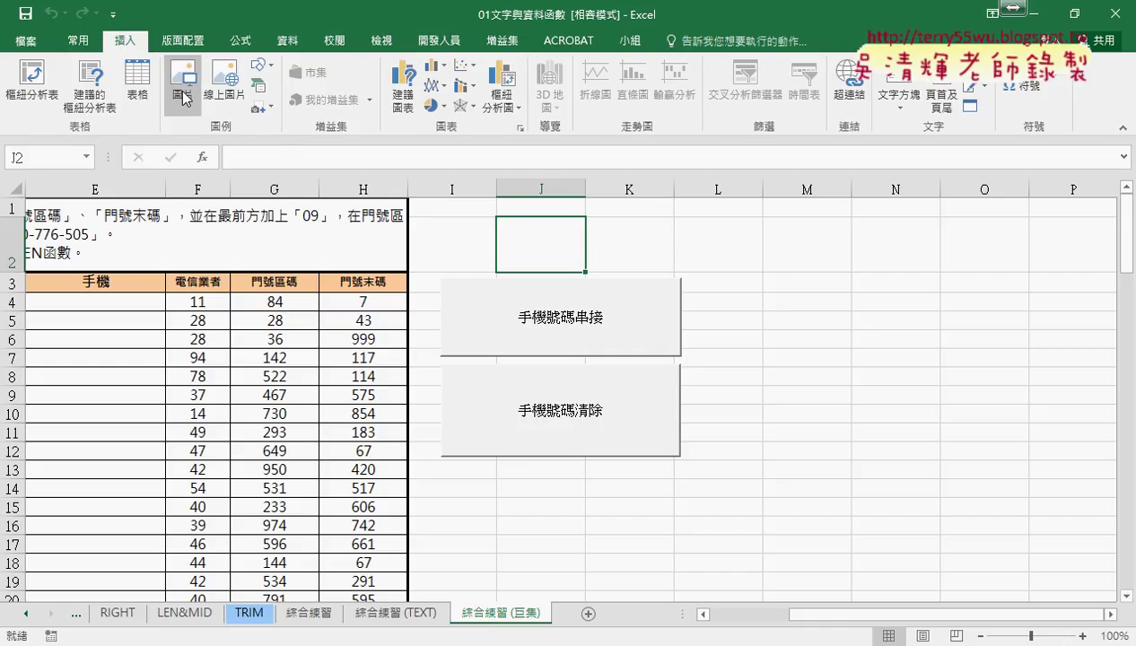
click(276, 68)
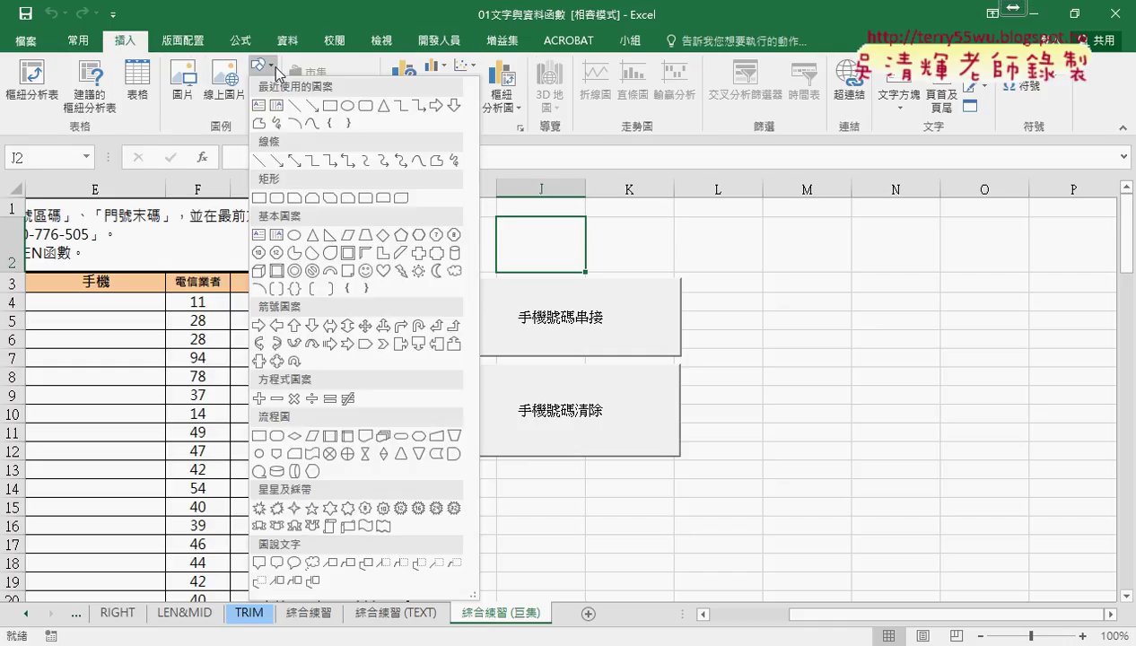
click(366, 270)
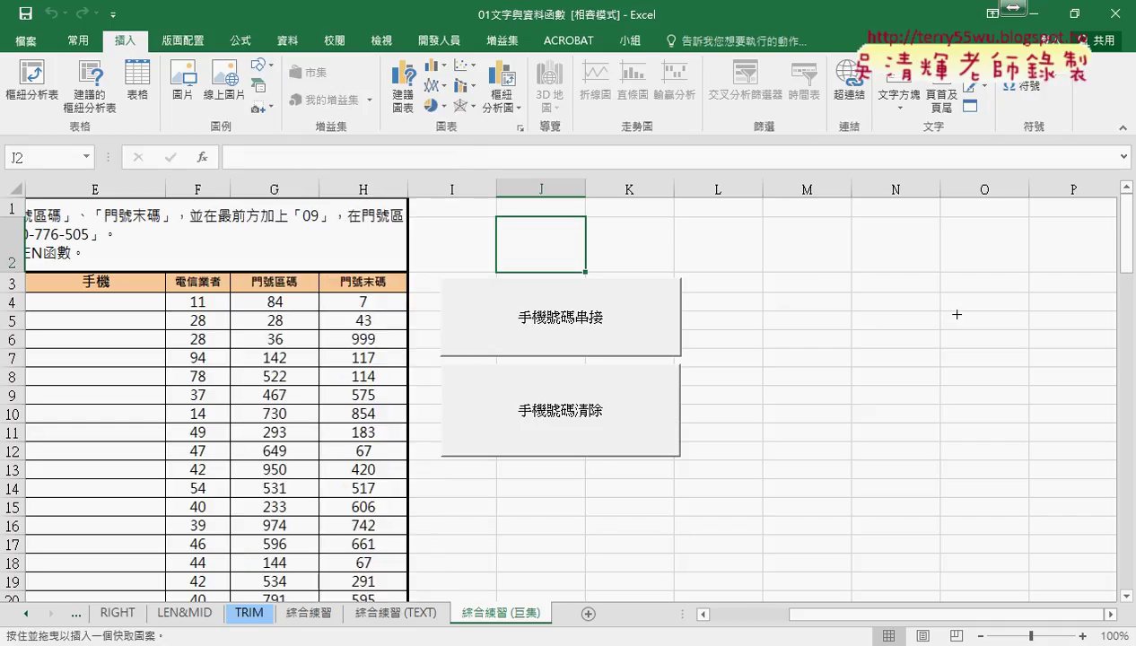
drag(1009, 282, 1046, 317)
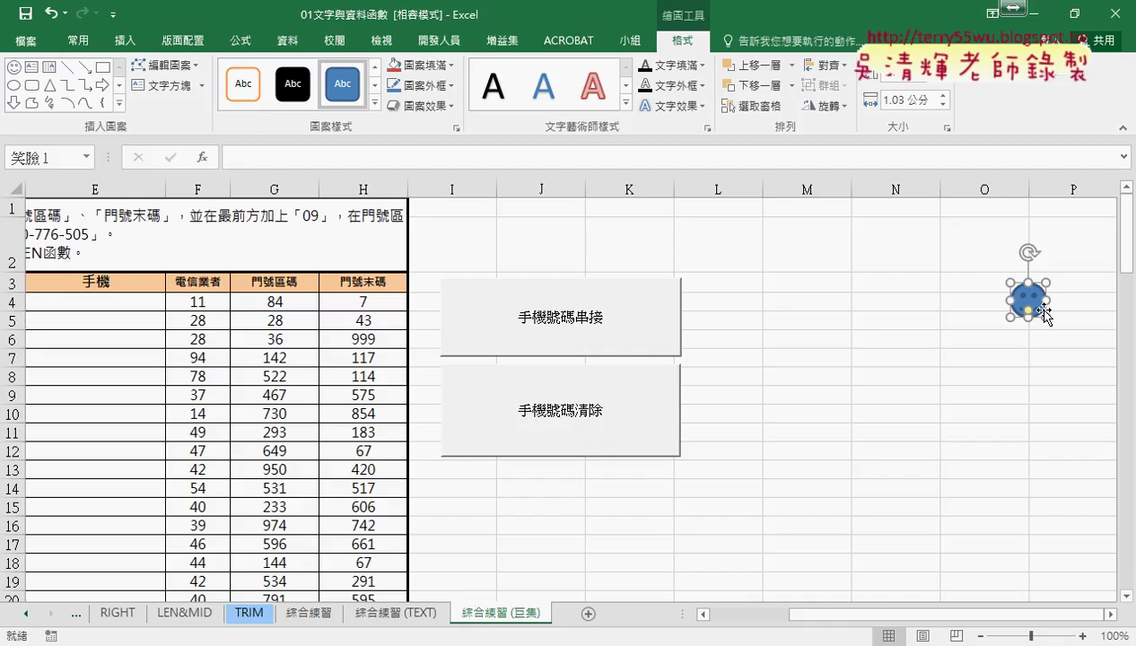
click(374, 105)
click(384, 279)
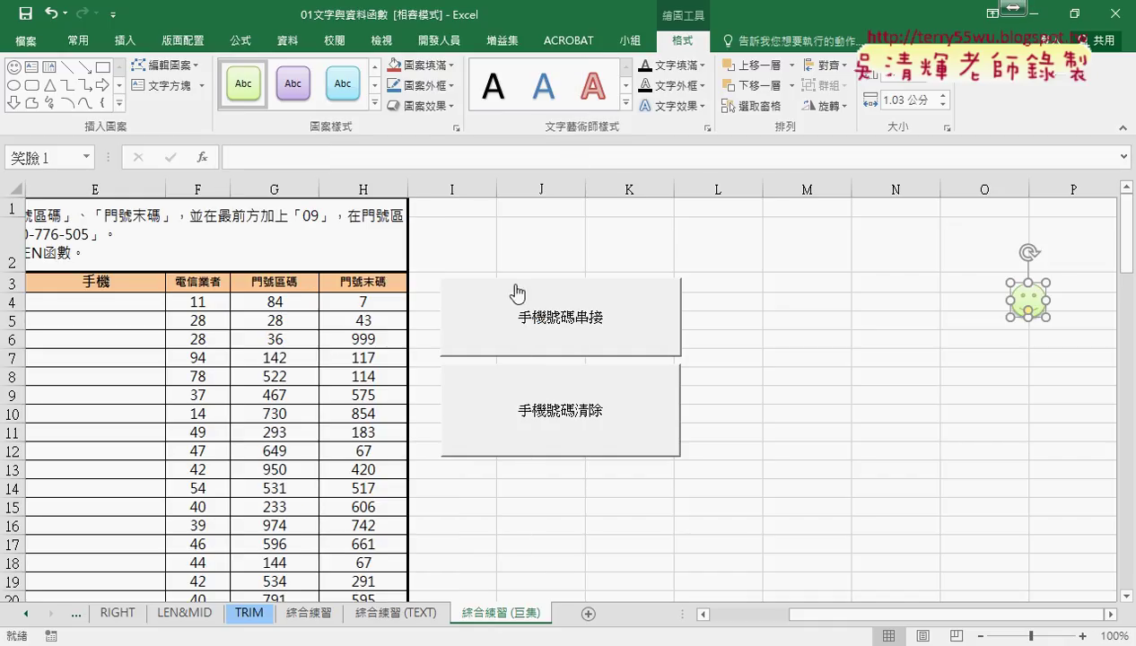
Step: Assign the 手機號碼串接 macro to the smiley face shape
right_click(1031, 301)
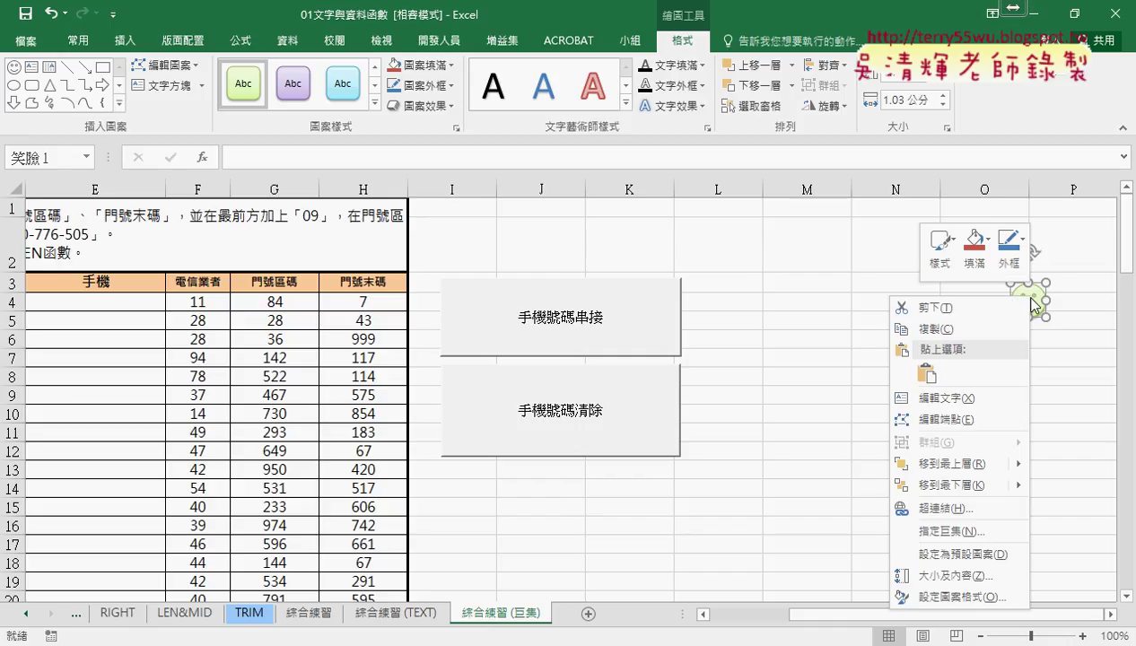
click(965, 536)
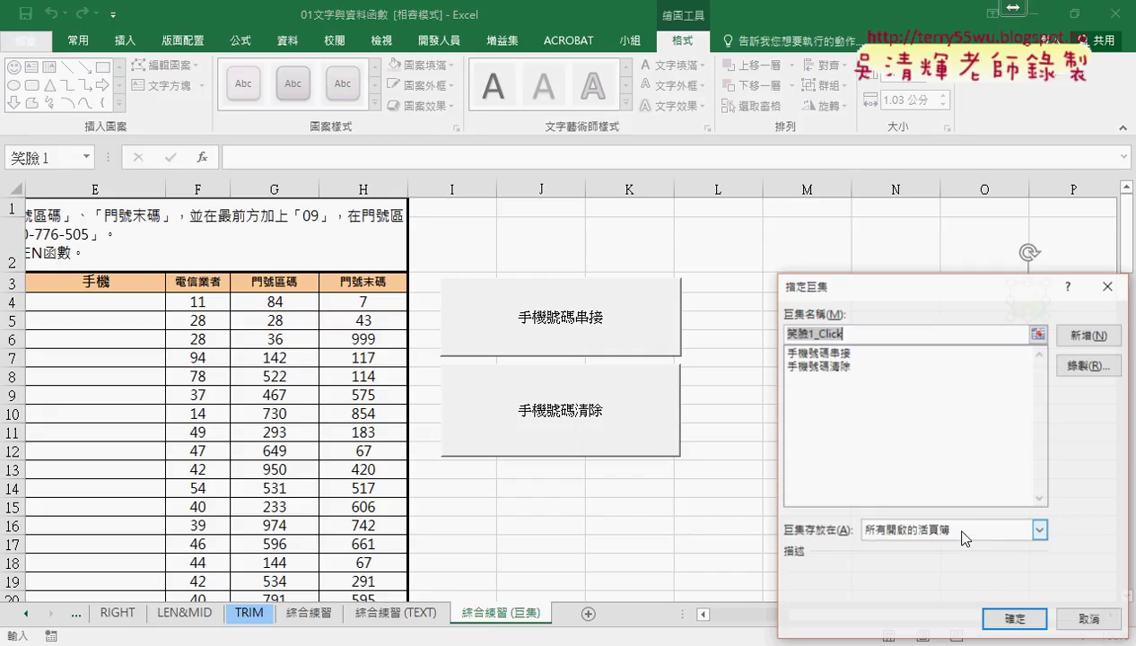
click(864, 355)
click(1014, 619)
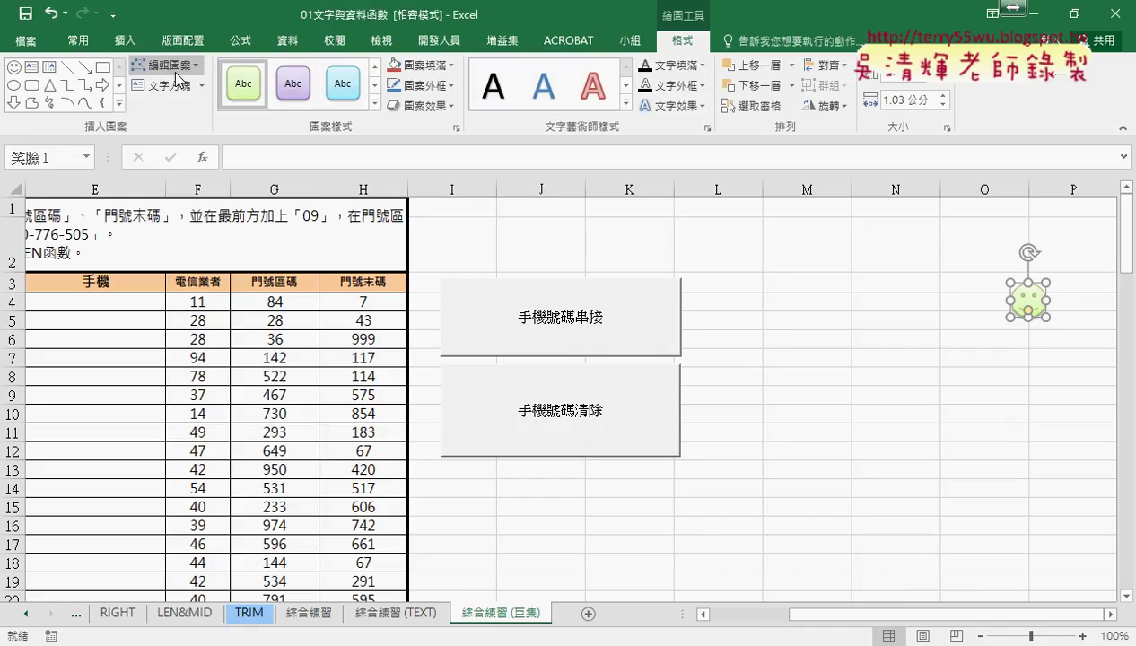
Step: Draw a multiplication-sign X shape below the smiley with a light red style
click(125, 40)
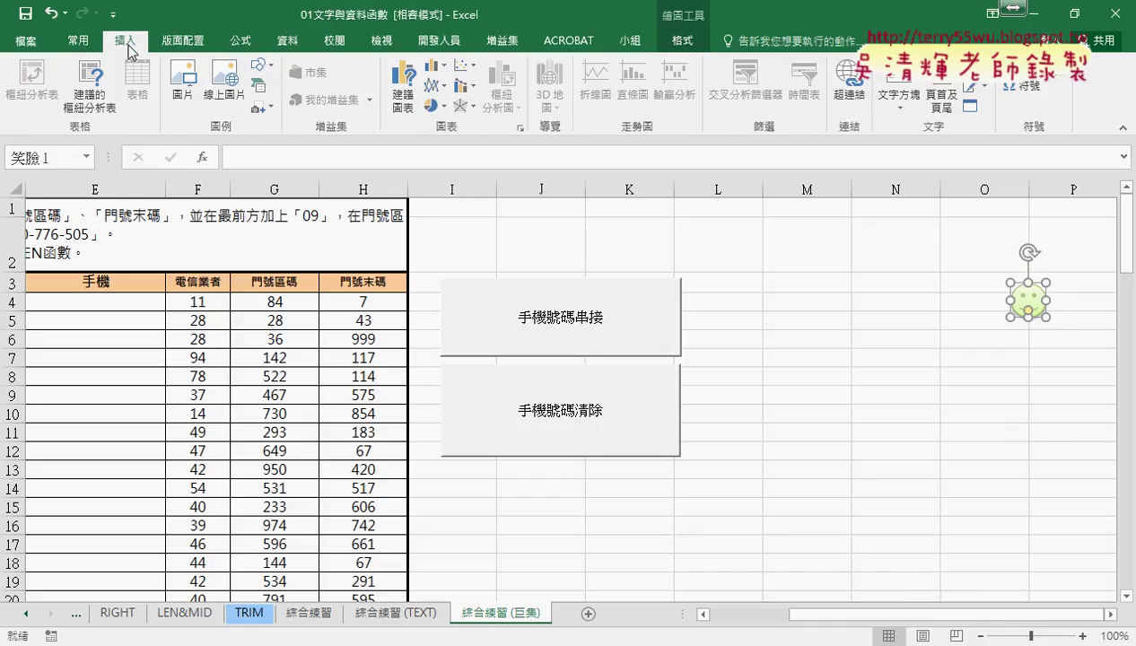
click(272, 77)
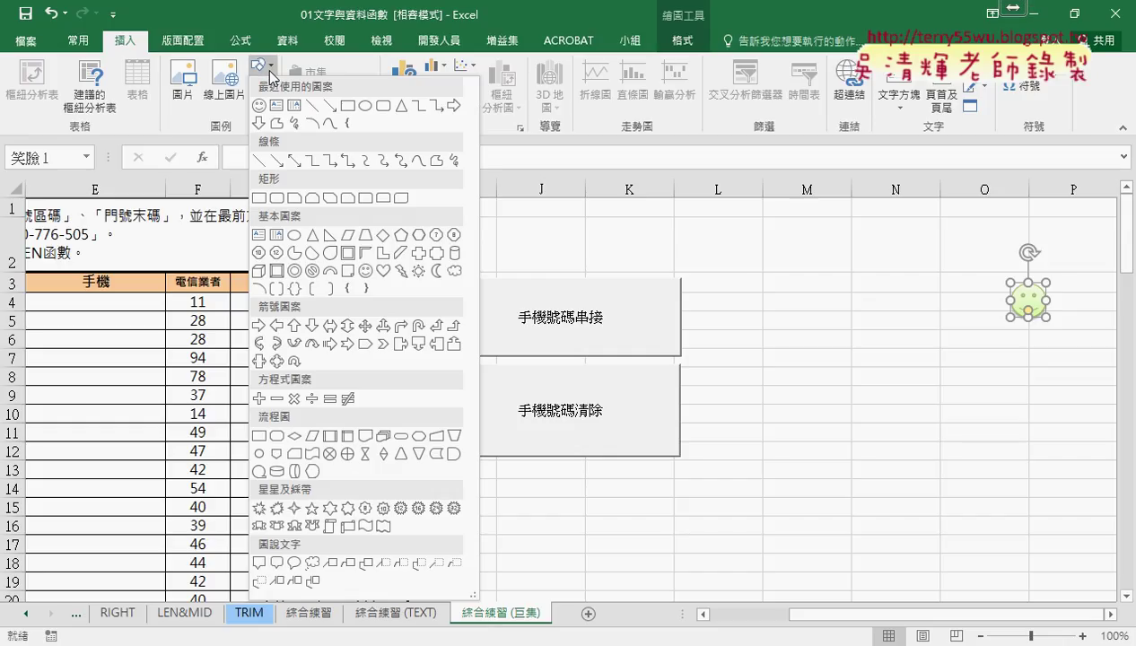
click(295, 397)
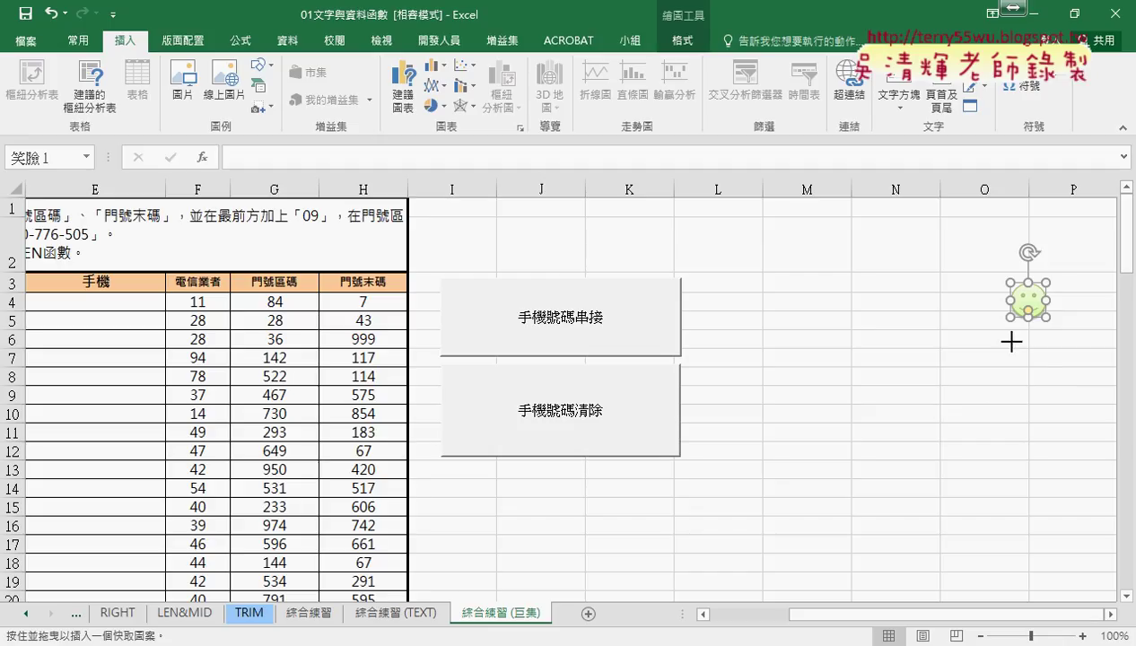
drag(1012, 341, 1063, 401)
click(373, 105)
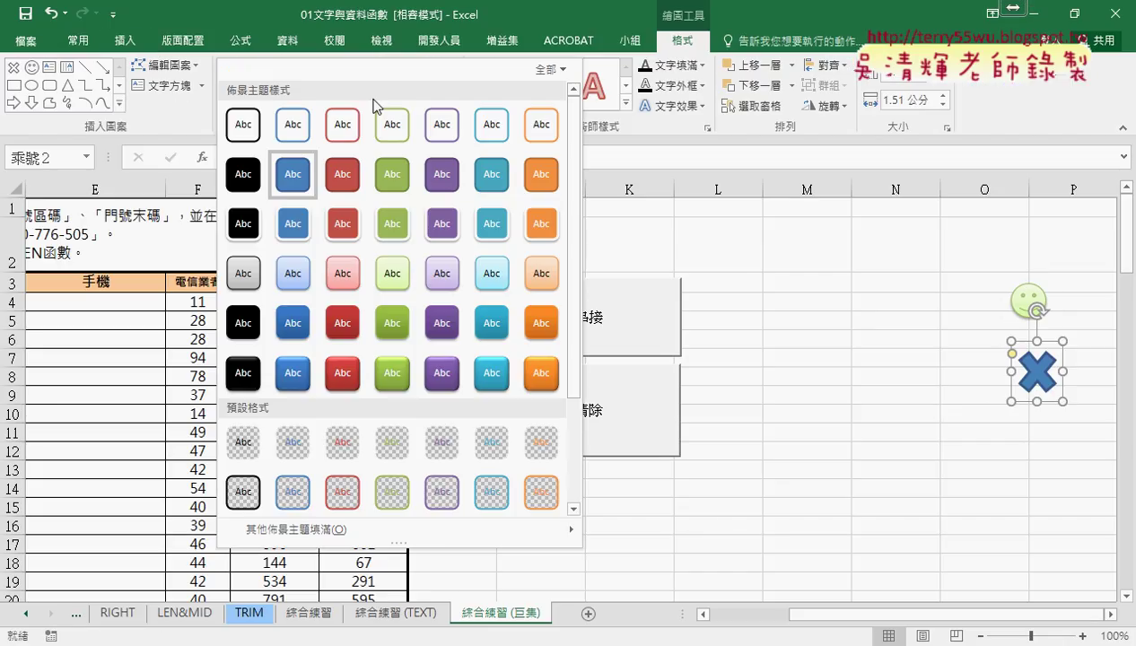
click(346, 273)
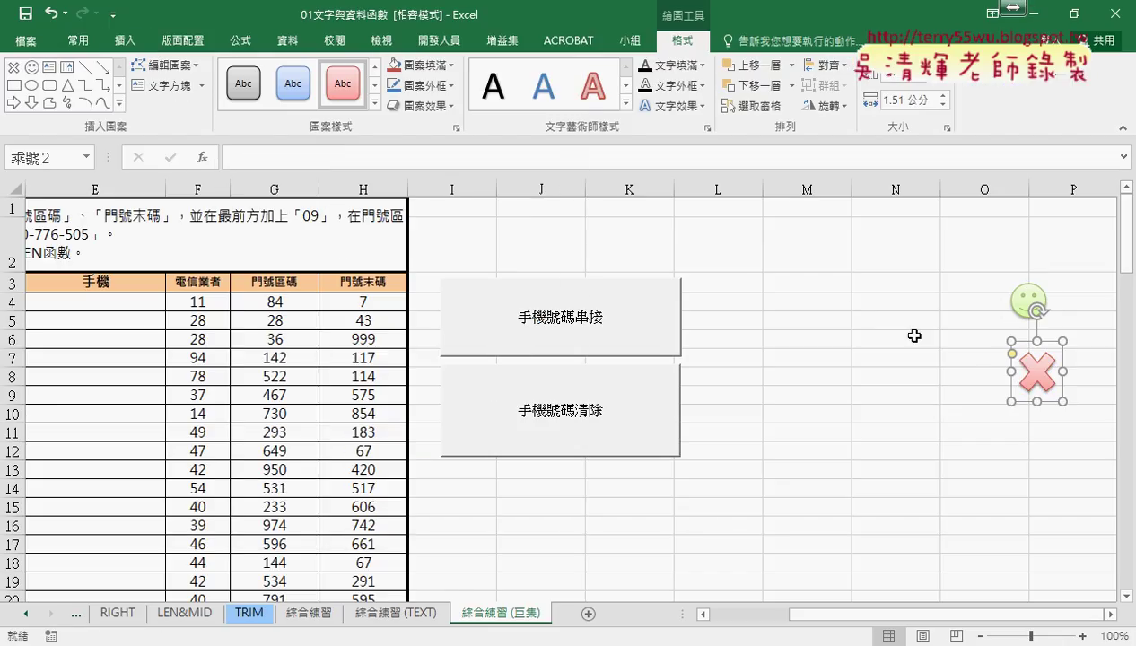
Step: Assign the 手機號碼清除 macro to the X shape and deselect it
right_click(1034, 379)
click(975, 305)
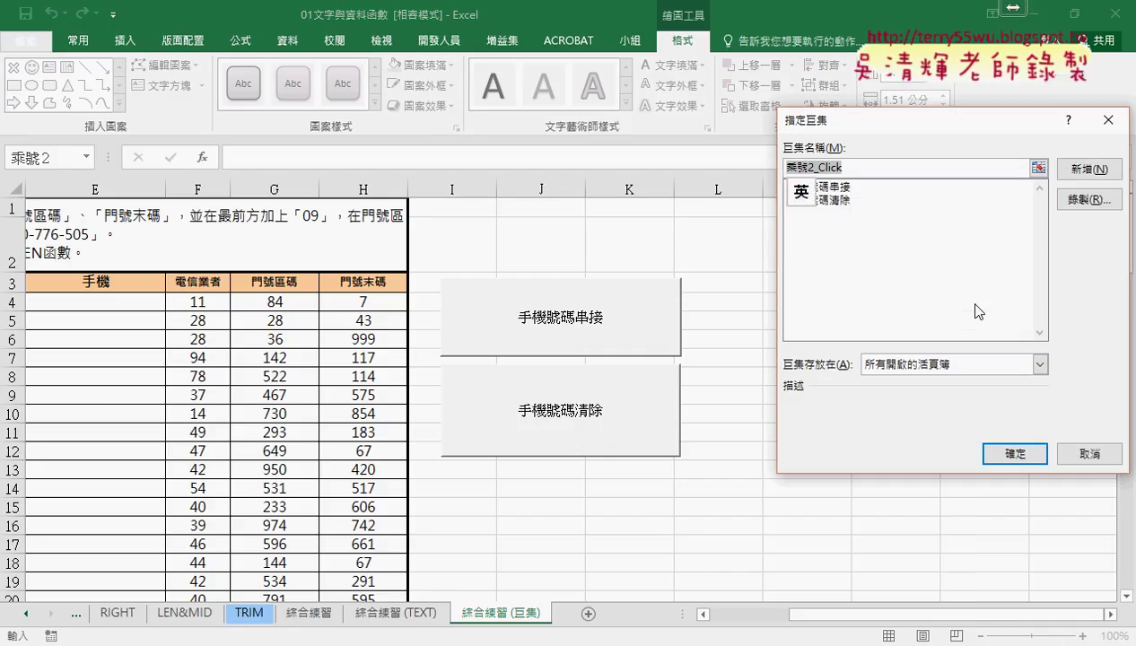
click(834, 200)
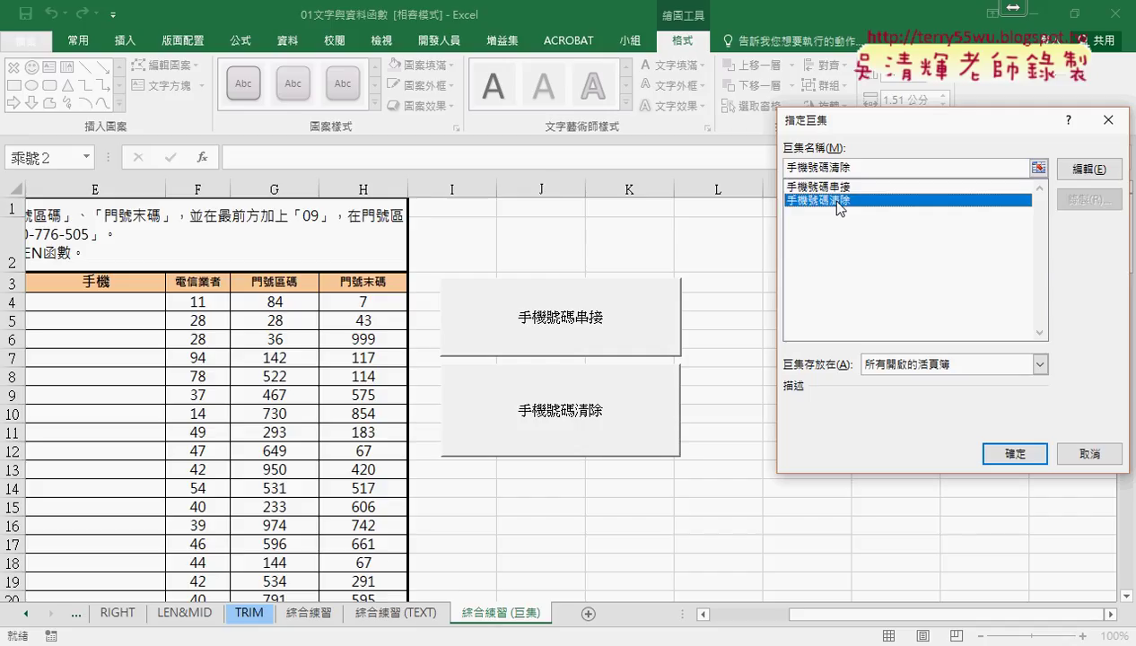
click(1015, 453)
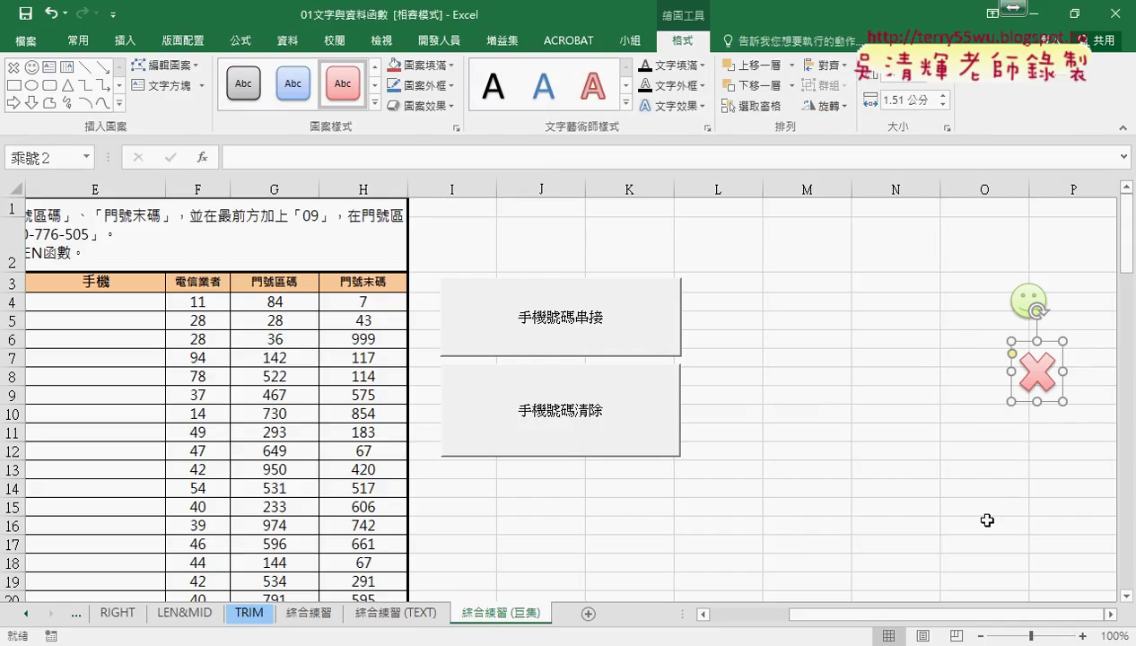
click(985, 524)
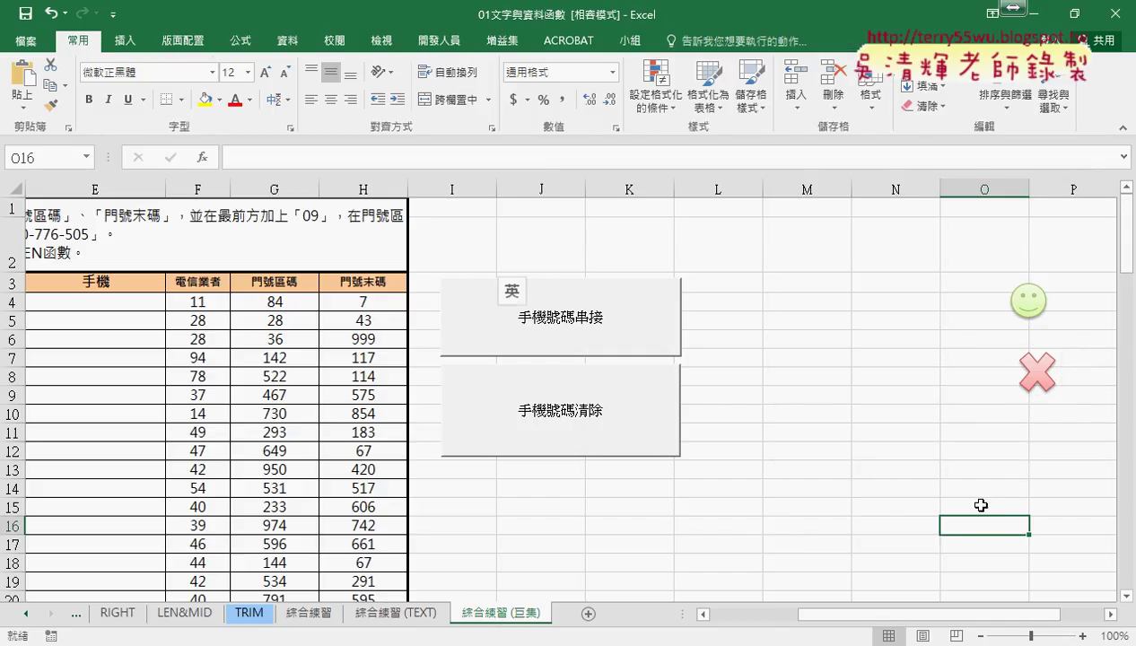
Step: Cut the 手機號碼串接 and 手機號碼清除 buttons off the sheet, then return to cell J10
right_click(632, 319)
click(662, 321)
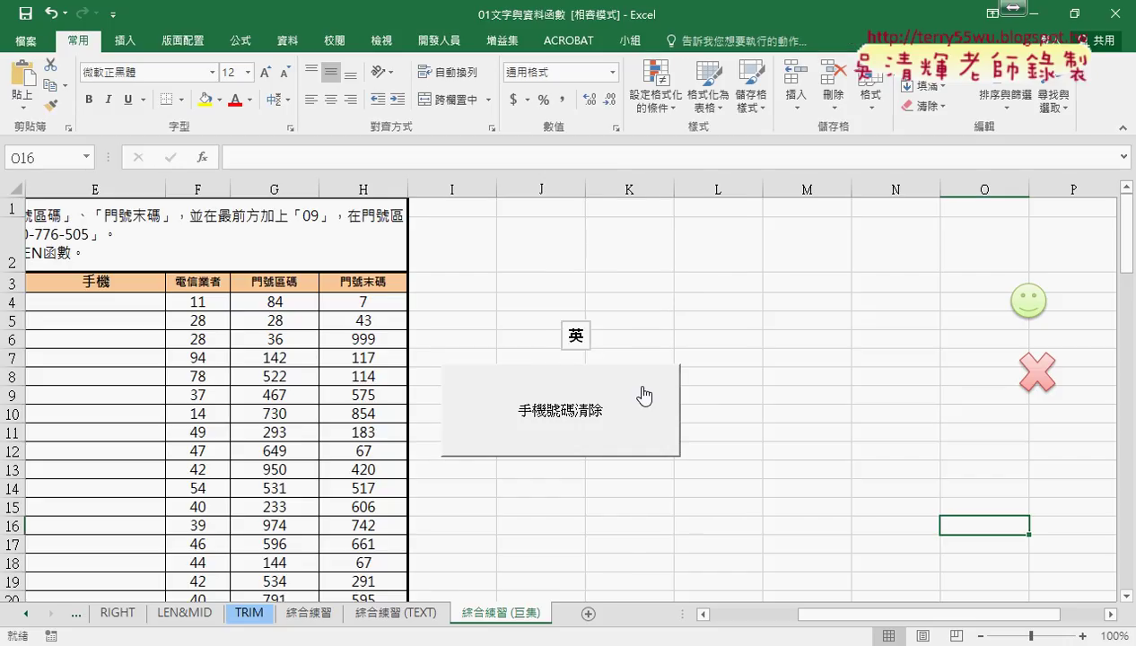
right_click(644, 393)
click(689, 403)
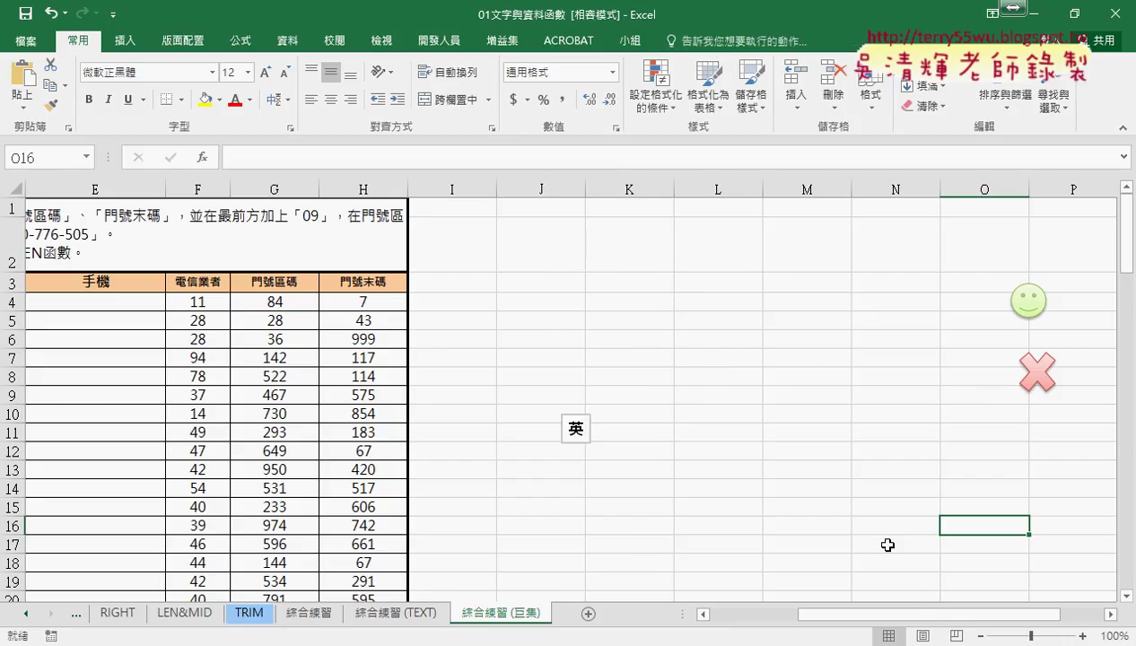
drag(915, 616, 827, 618)
click(756, 418)
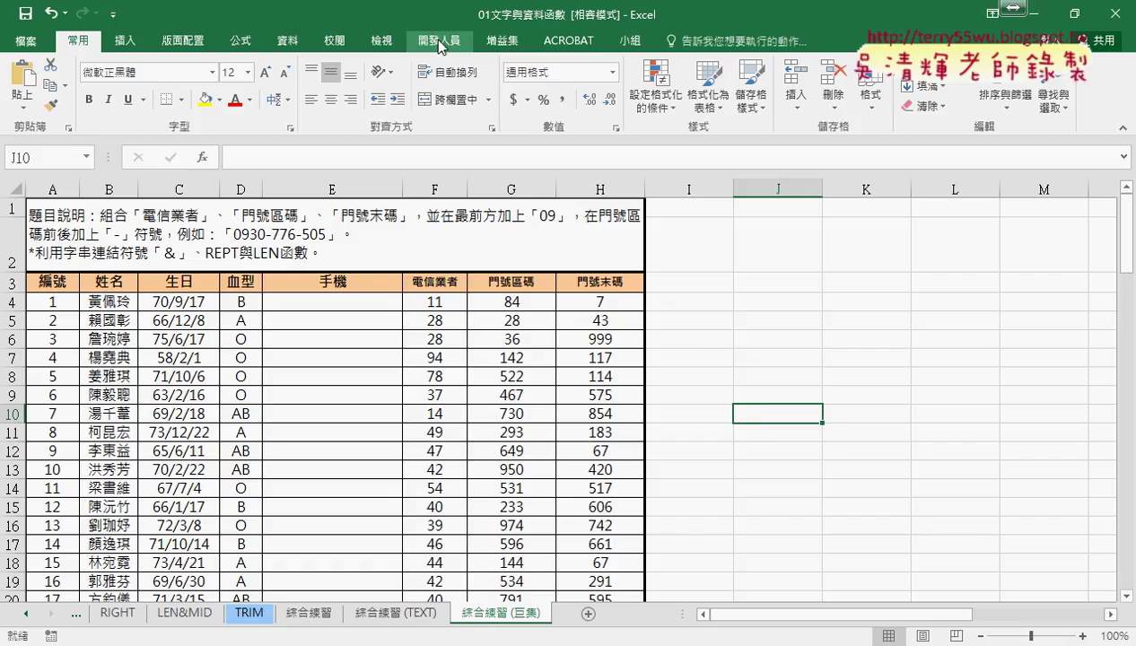
Step: Uncheck 開發人員 in the Customize Ribbon options to hide the developer tab
click(113, 16)
click(153, 322)
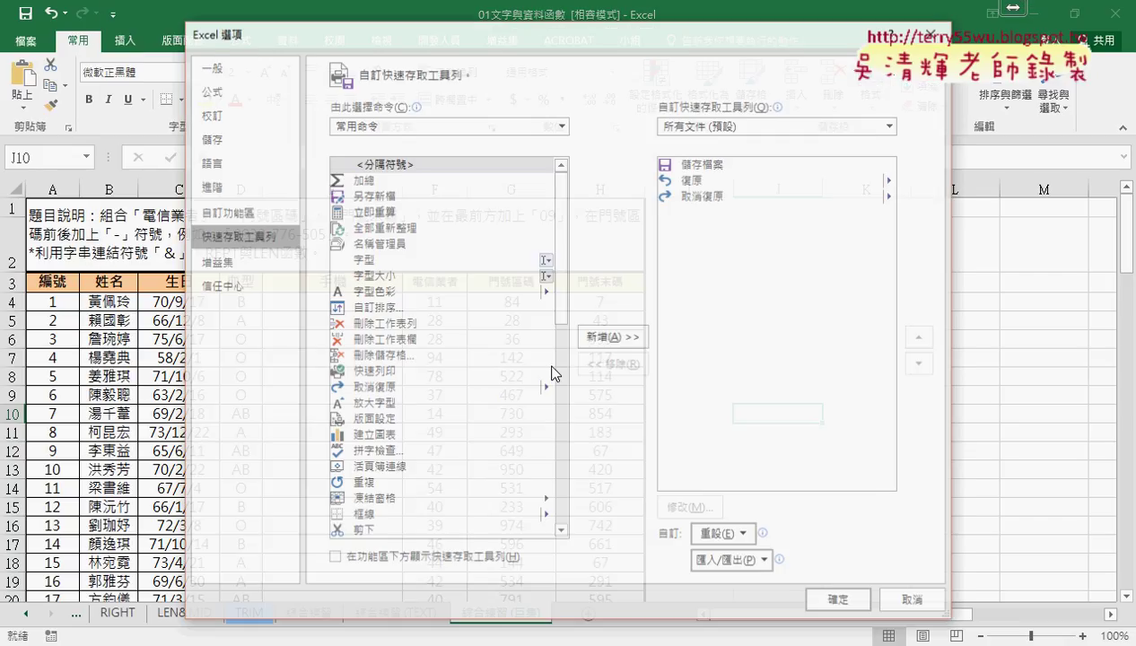
click(227, 213)
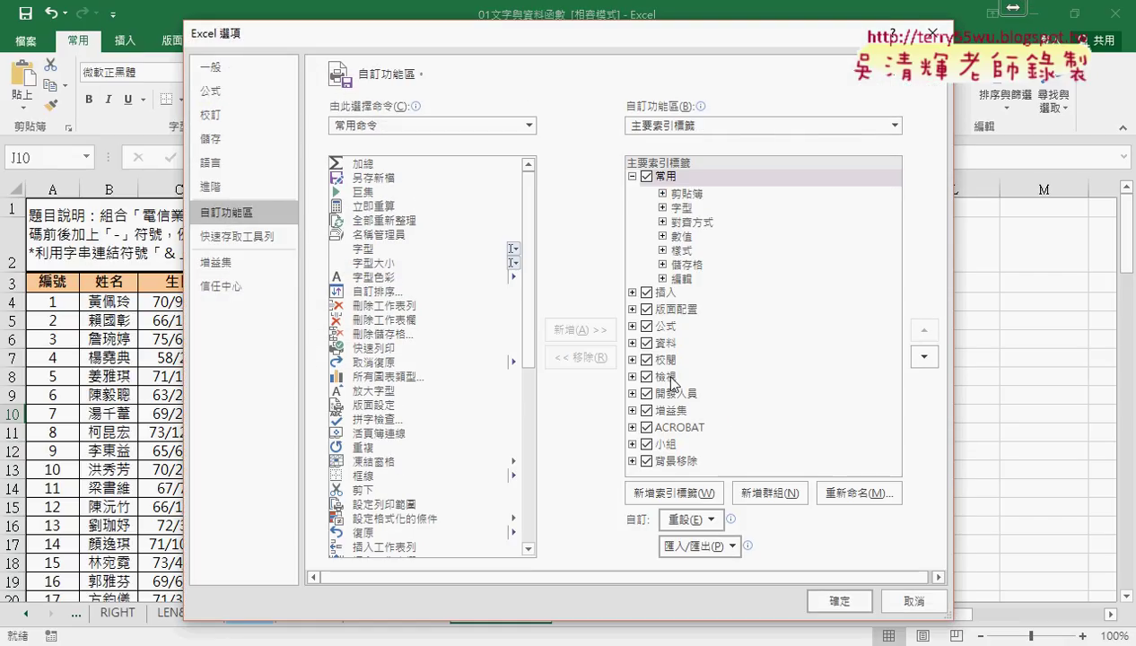
click(647, 393)
click(838, 600)
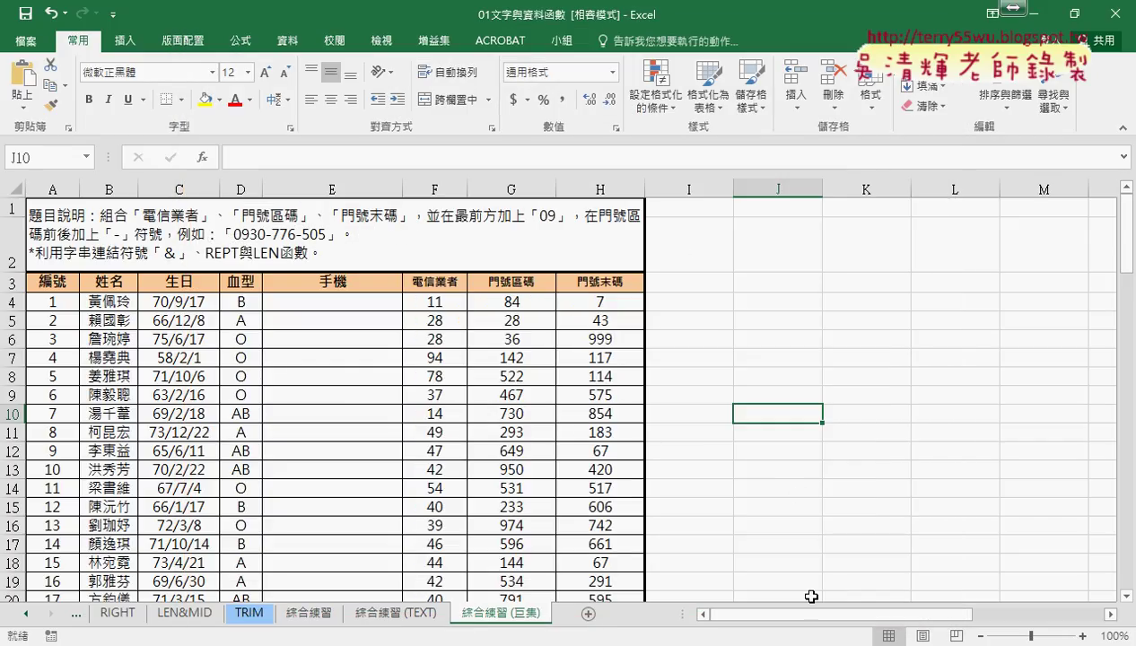
drag(808, 615, 905, 619)
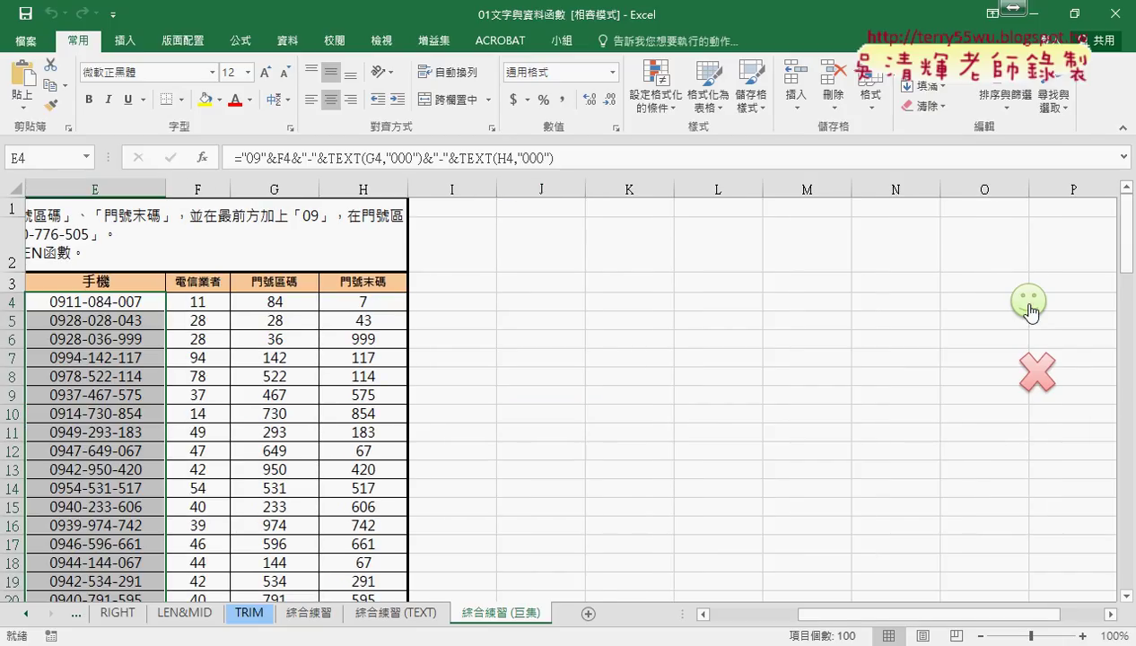
Step: Scroll the sheet left and browse the Insert Shapes gallery without adding a shape
drag(930, 616, 817, 626)
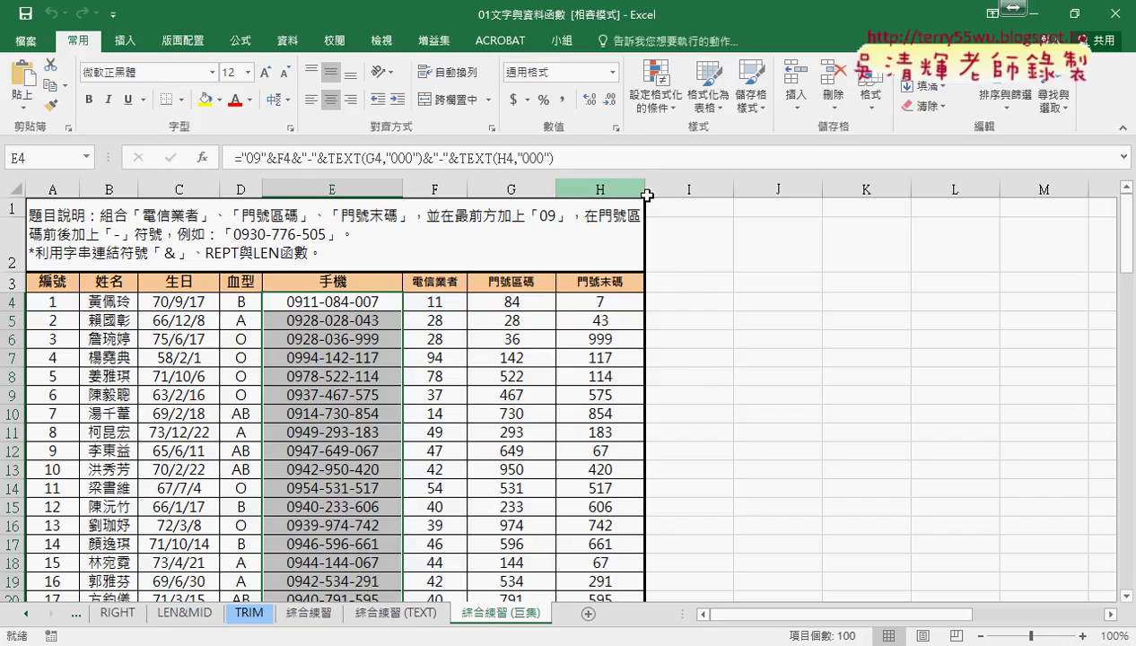
click(125, 40)
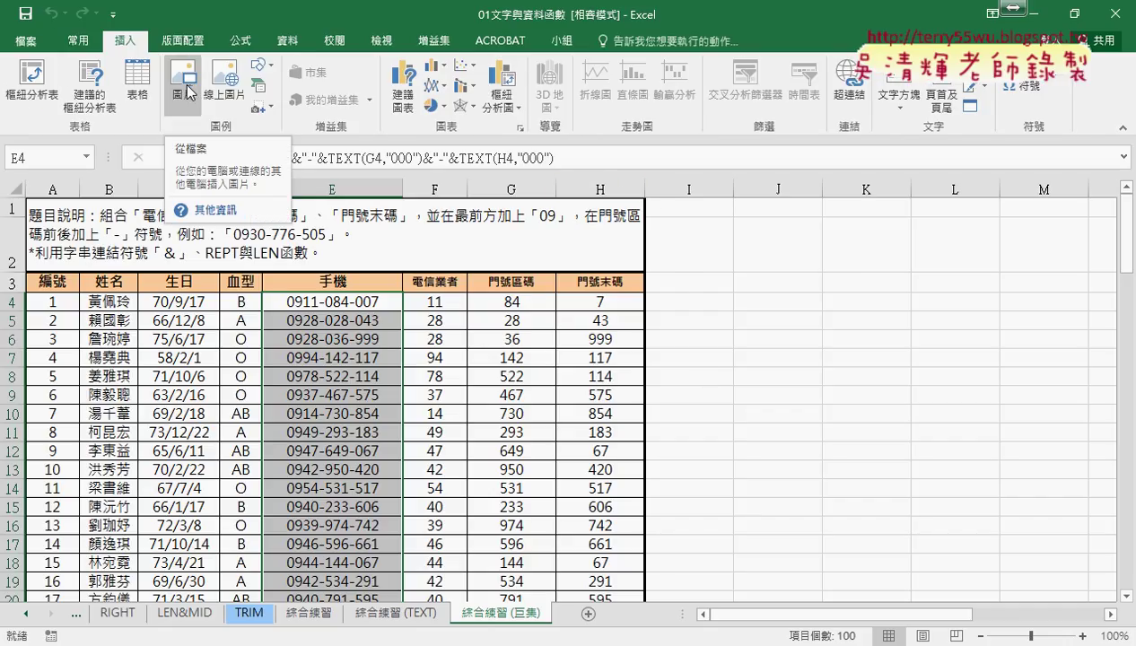
click(260, 65)
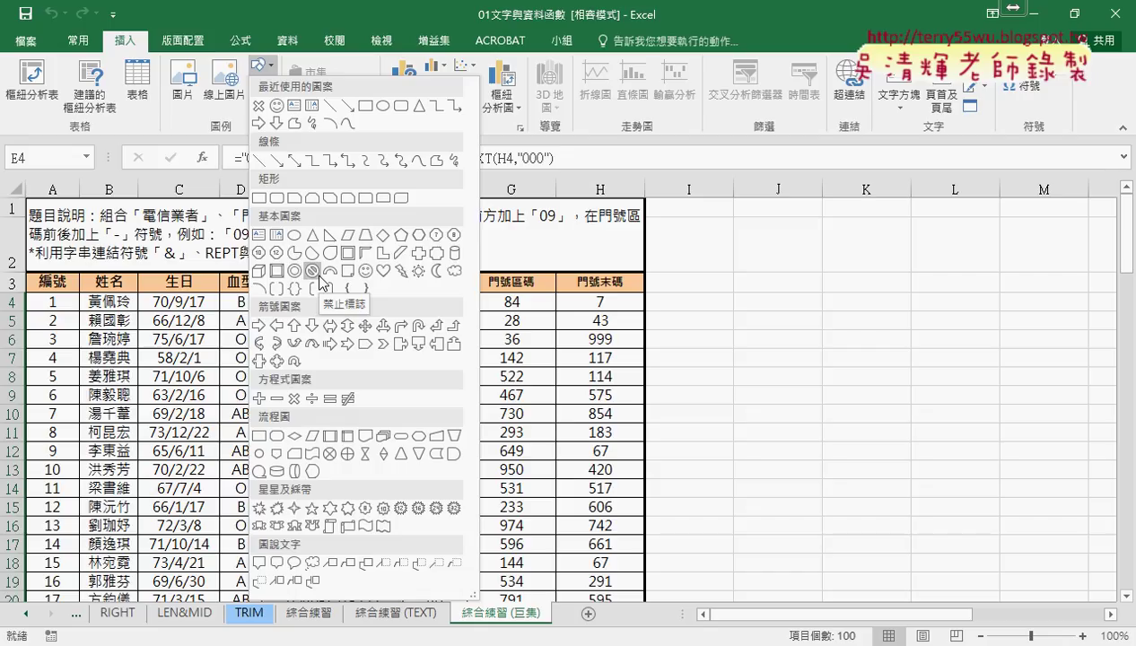
click(862, 407)
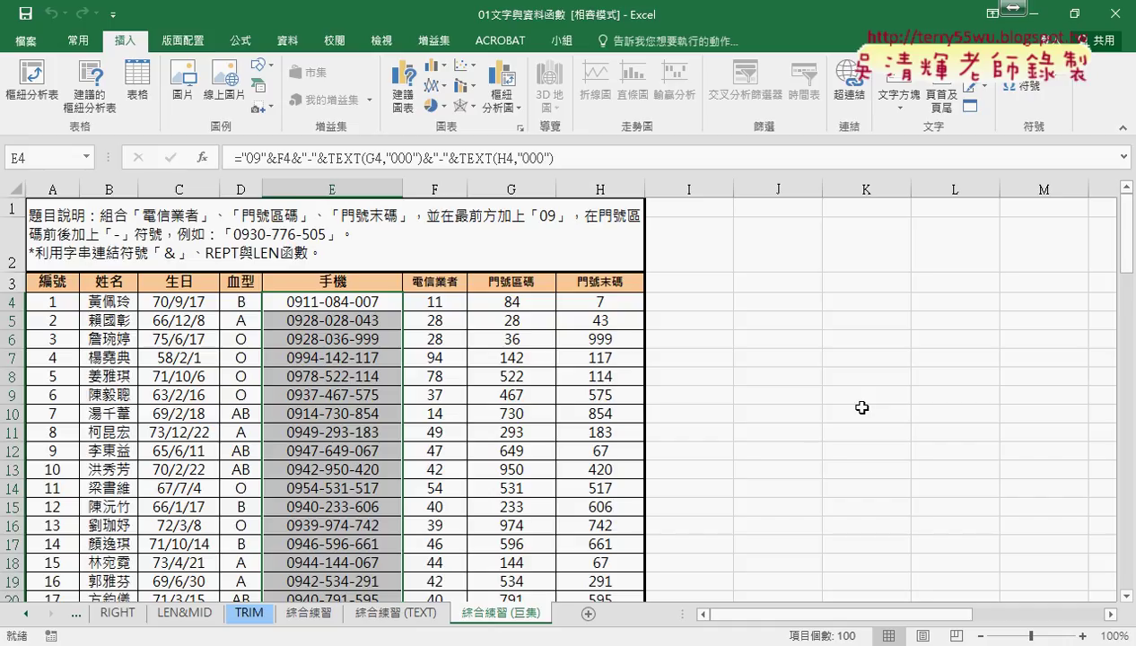
Step: Re-check 開發人員 in Customize Ribbon and switch to the developer tab
click(112, 14)
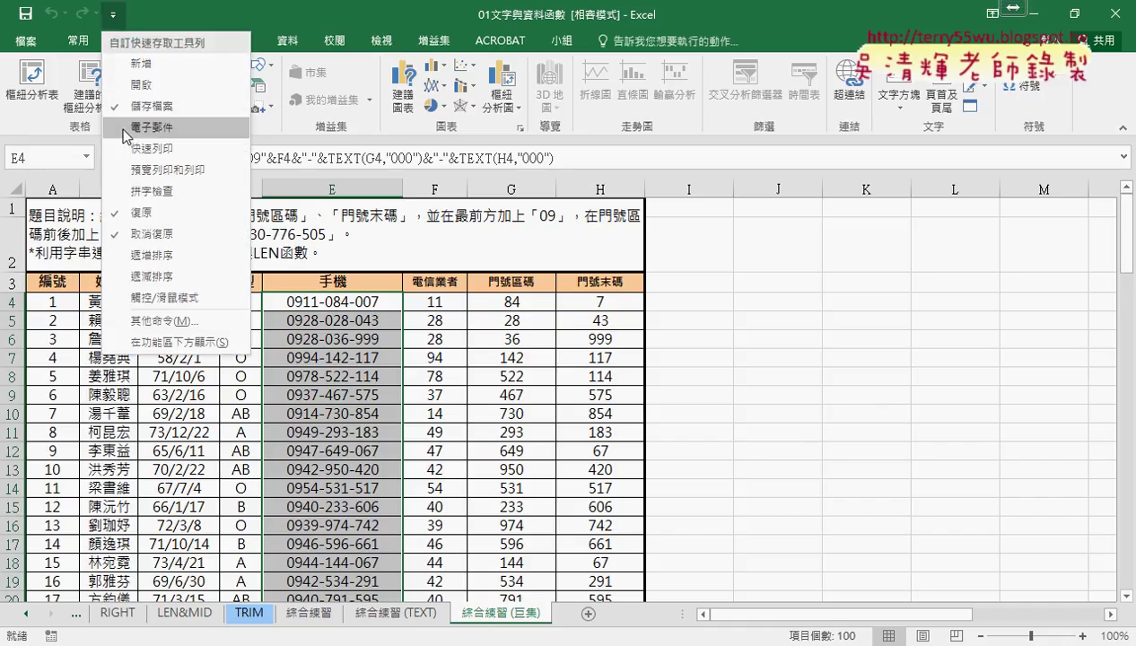
click(148, 320)
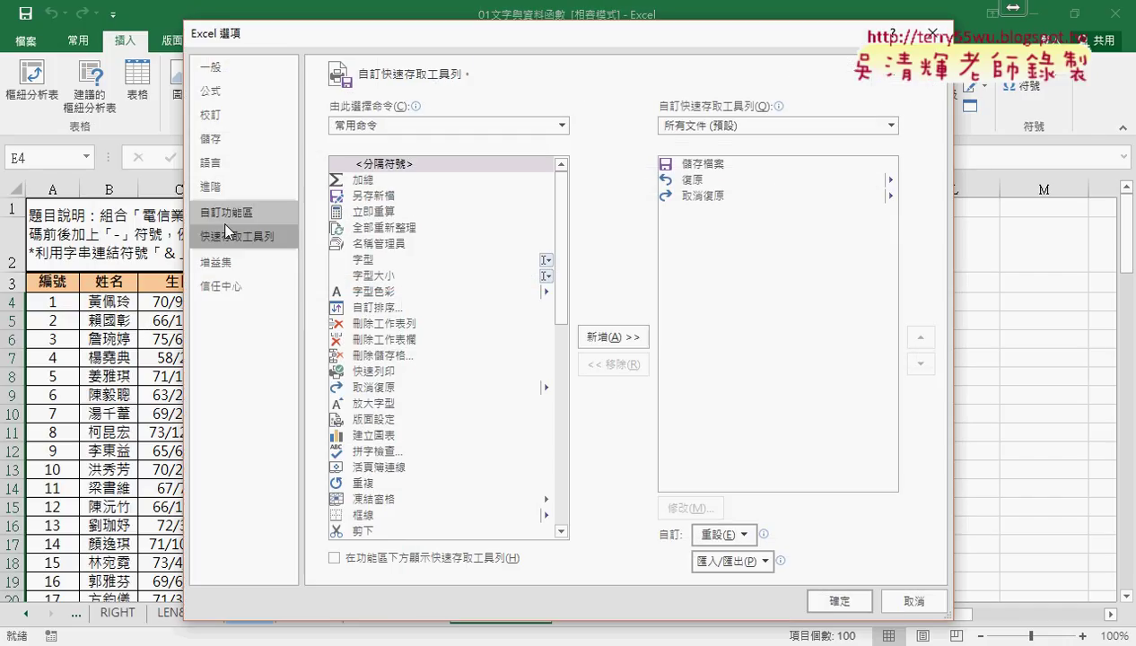
click(225, 221)
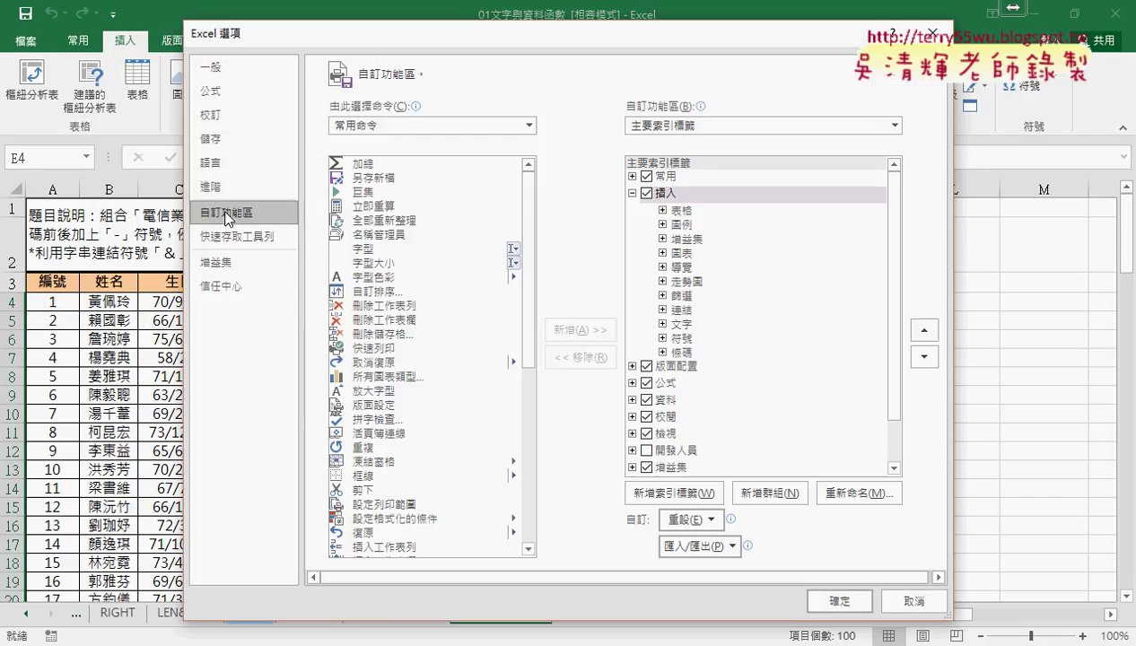
click(647, 451)
click(839, 601)
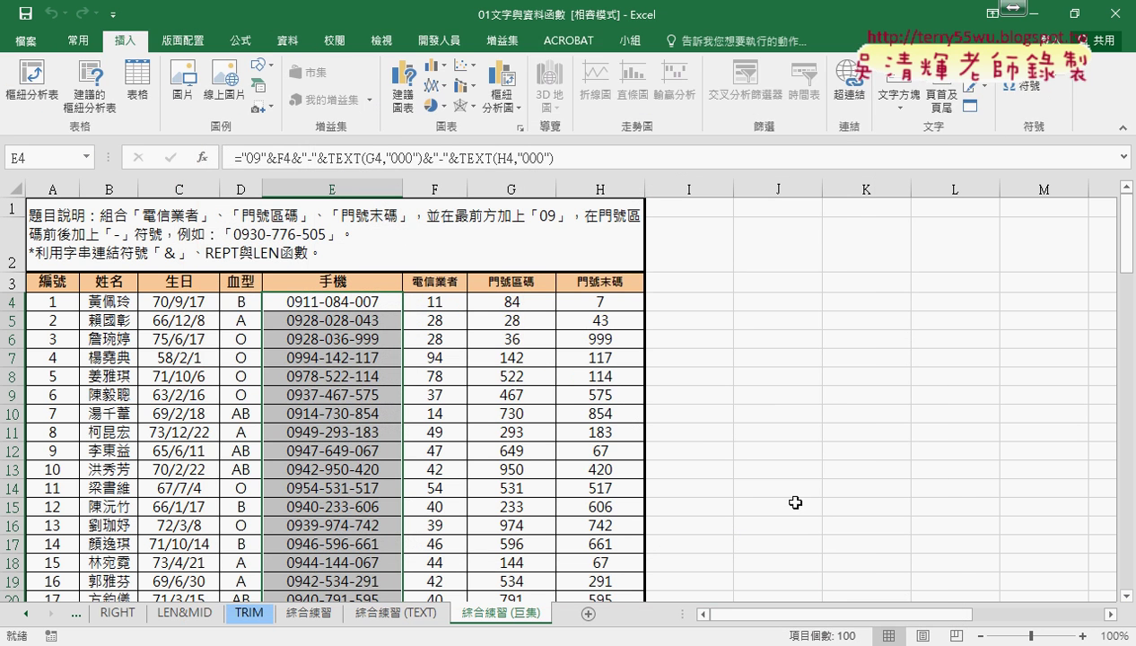
click(439, 41)
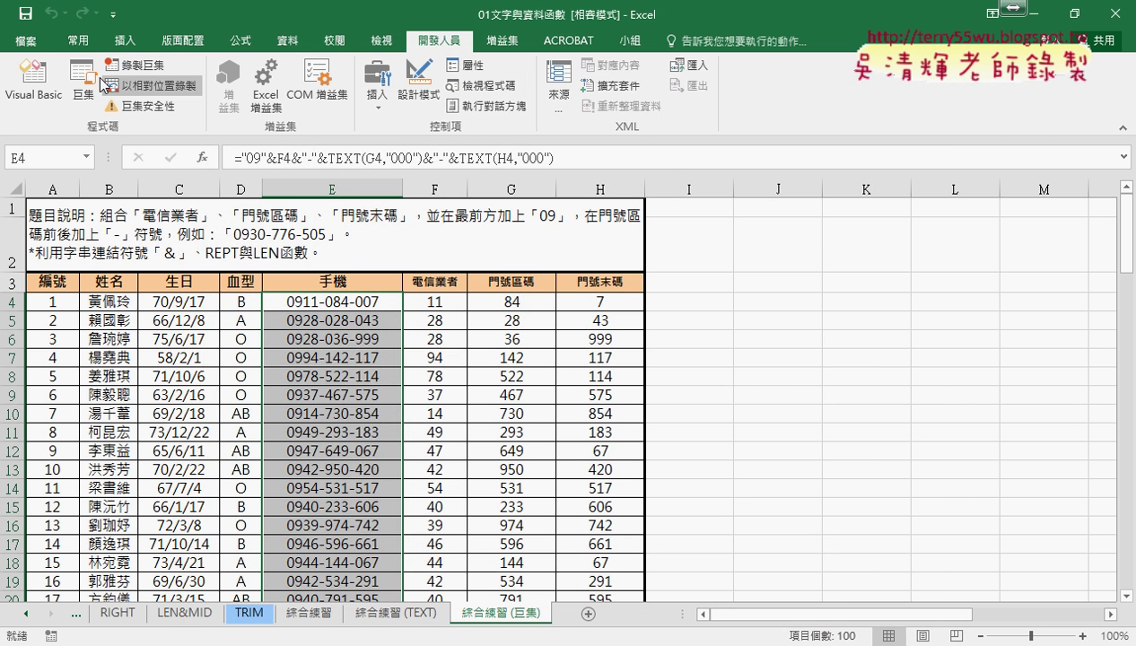
click(45, 97)
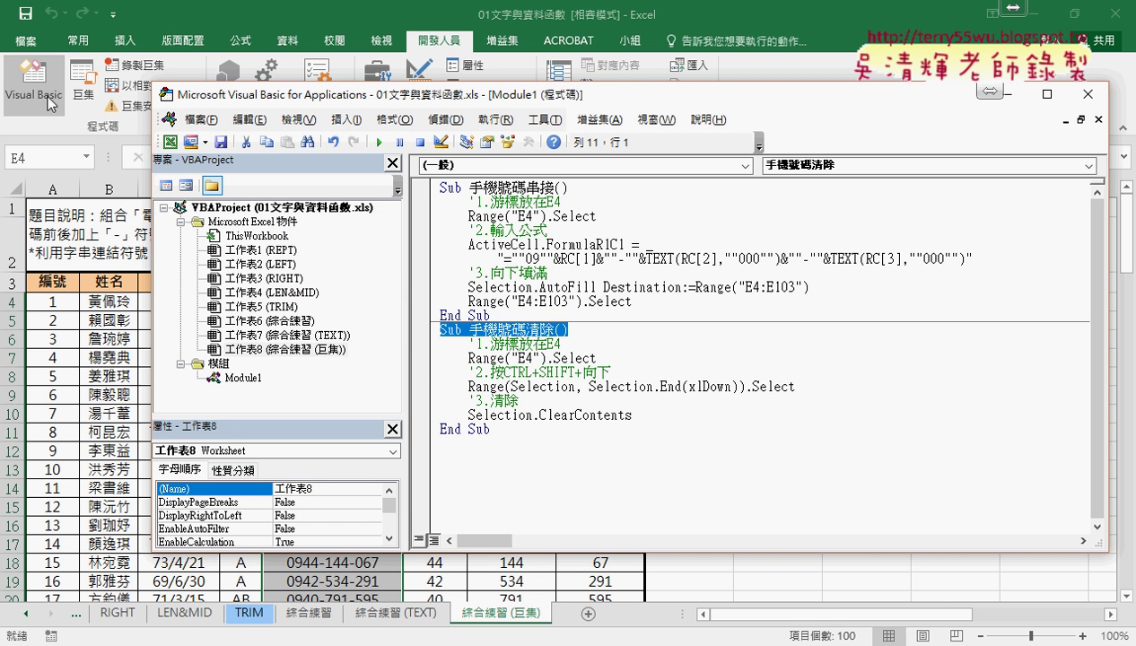
click(244, 379)
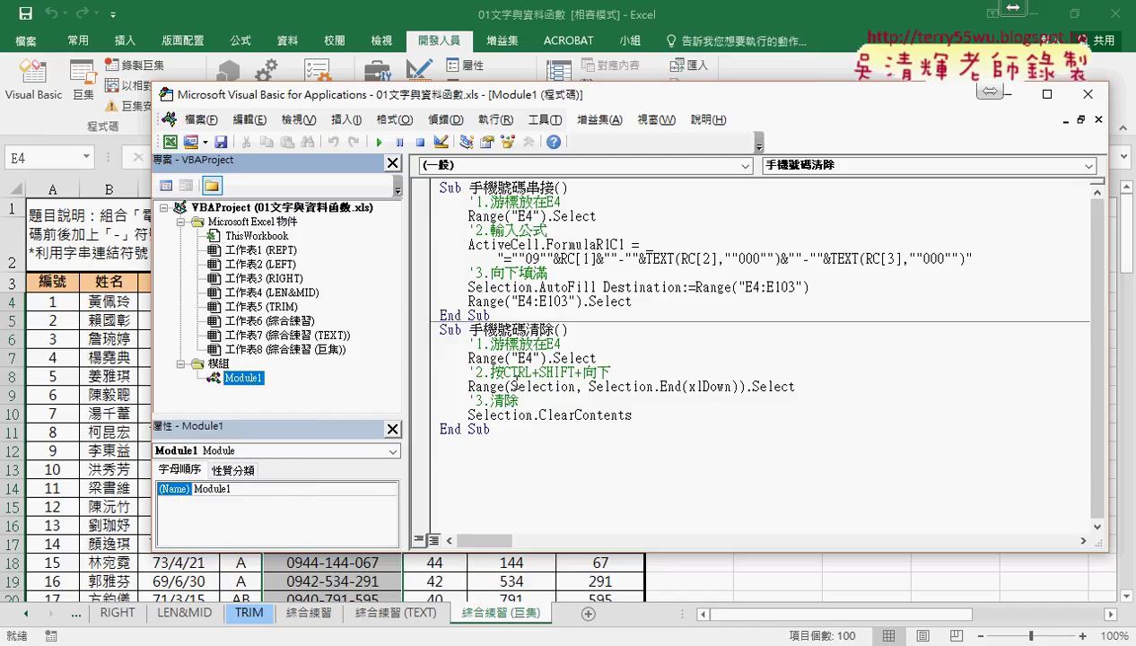
drag(499, 430, 454, 272)
key(ctrl+a)
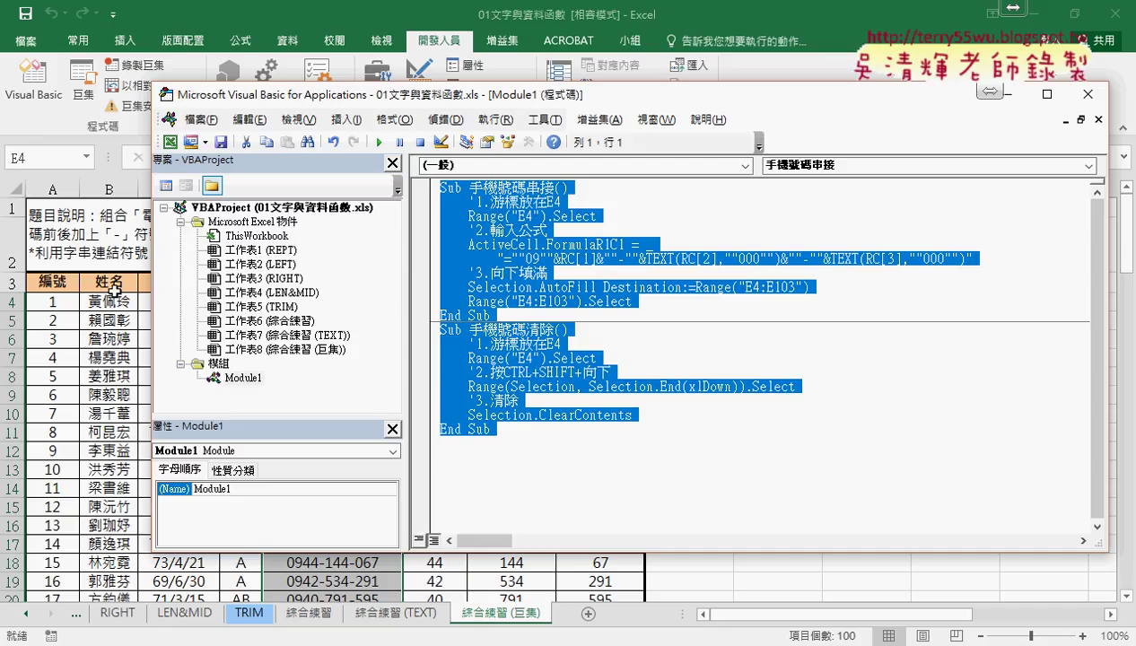
click(105, 303)
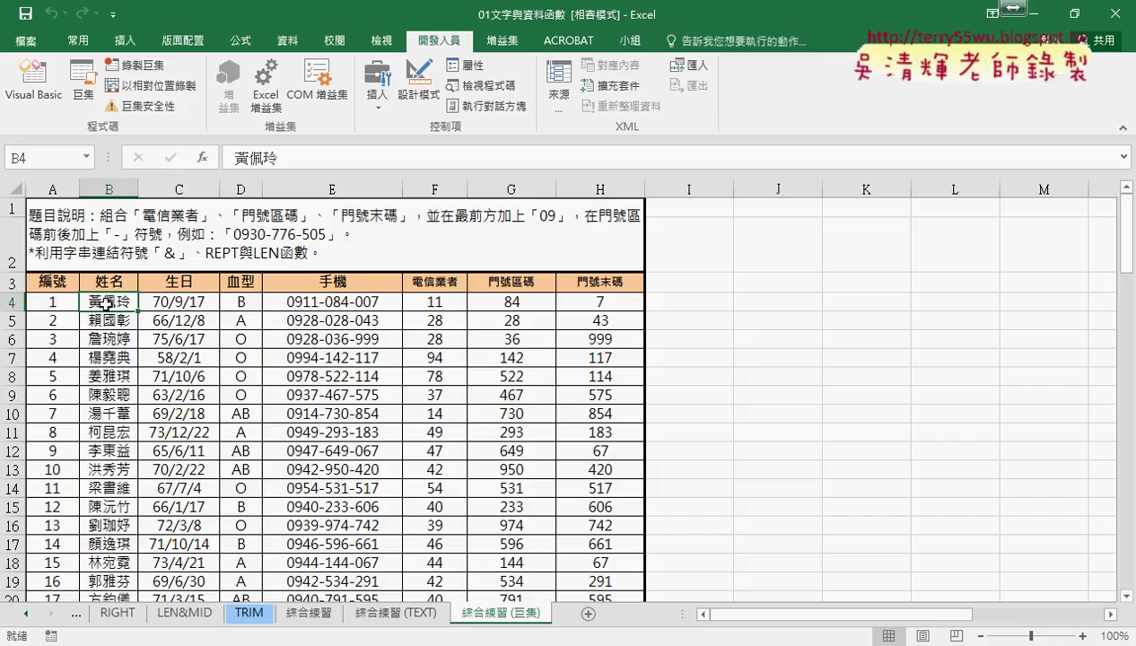
click(428, 305)
click(507, 303)
click(584, 303)
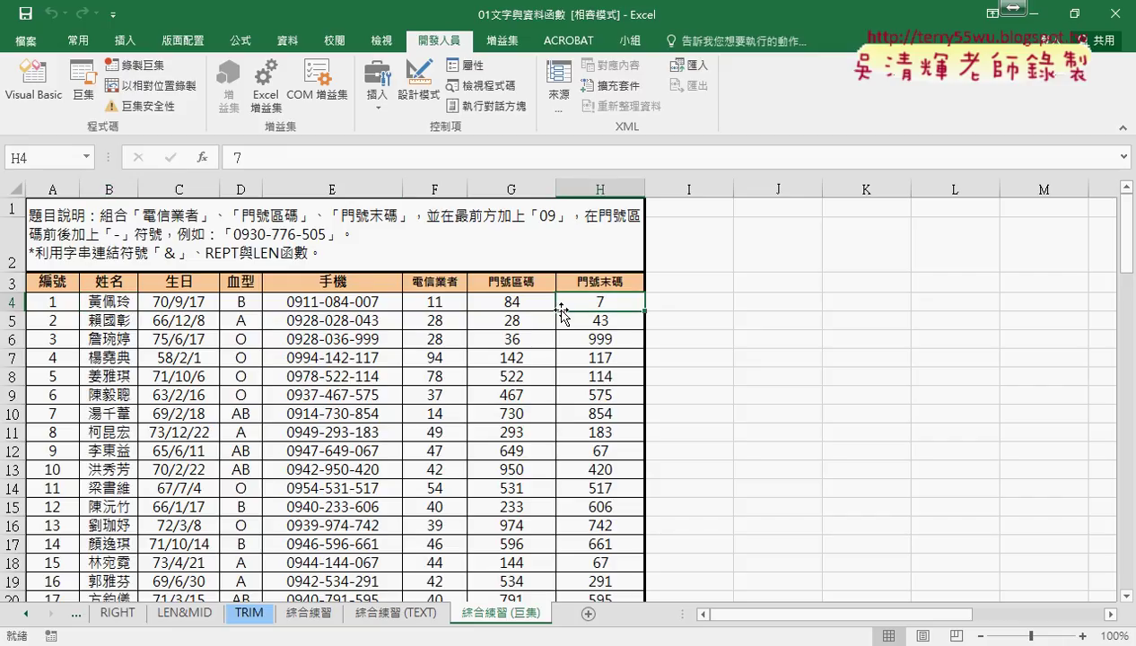
click(331, 302)
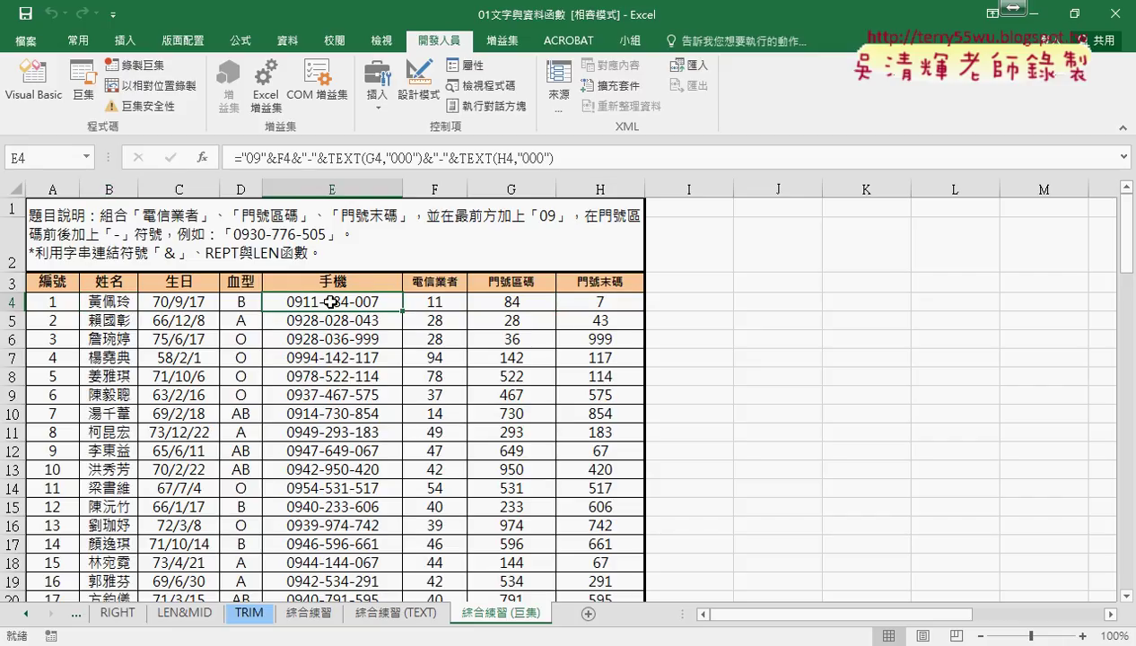